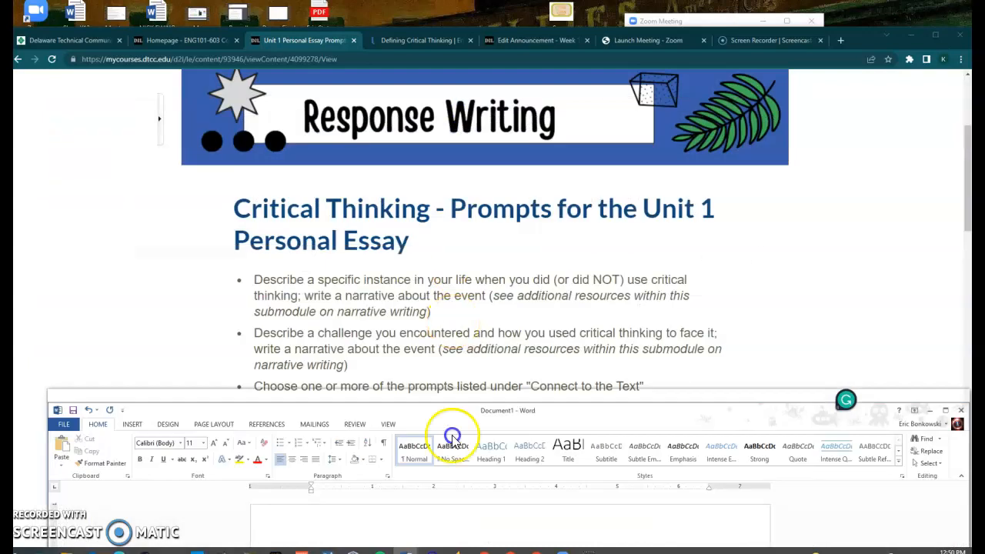
- Highlight the second essay prompt, which asks for a challenge encountered and how critical thinking was used to face it
left_click(350, 354)
left_click_drag(352, 364, 236, 328)
left_click(323, 343)
left_click_drag(359, 367, 248, 338)
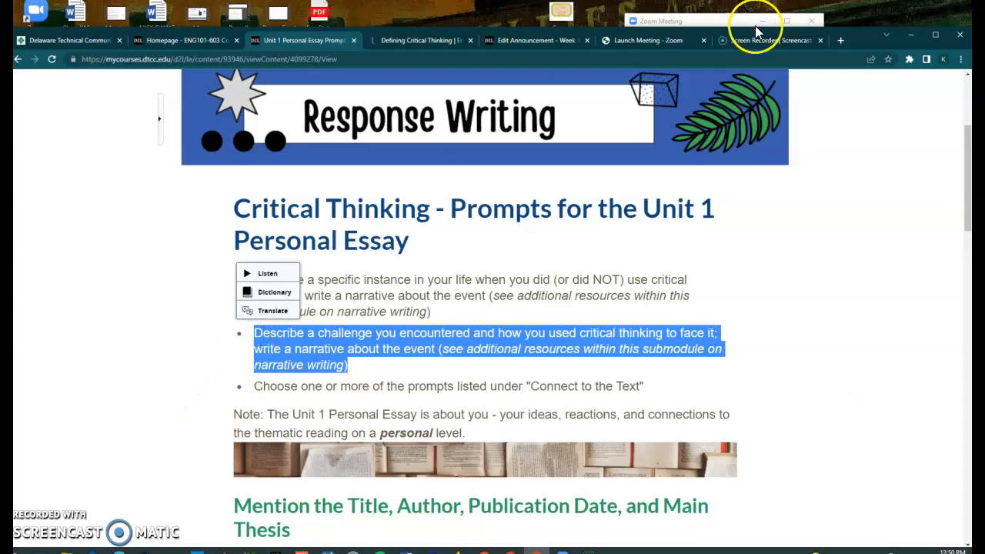
- Switch to Document1 in Word and reposition its window so the essay prompt and the blank five-part outline can be read
left_click_drag(862, 44, 859, 2)
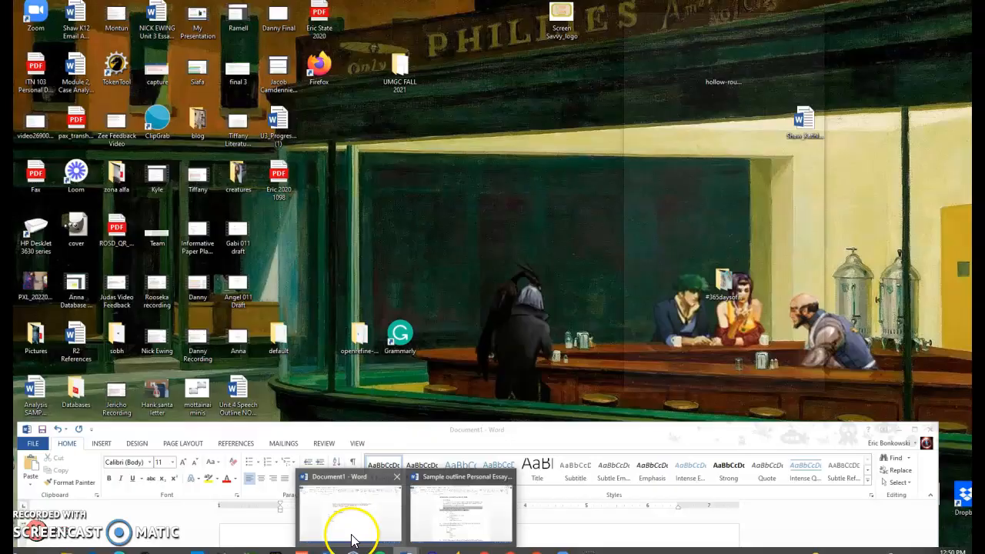
left_click(362, 514)
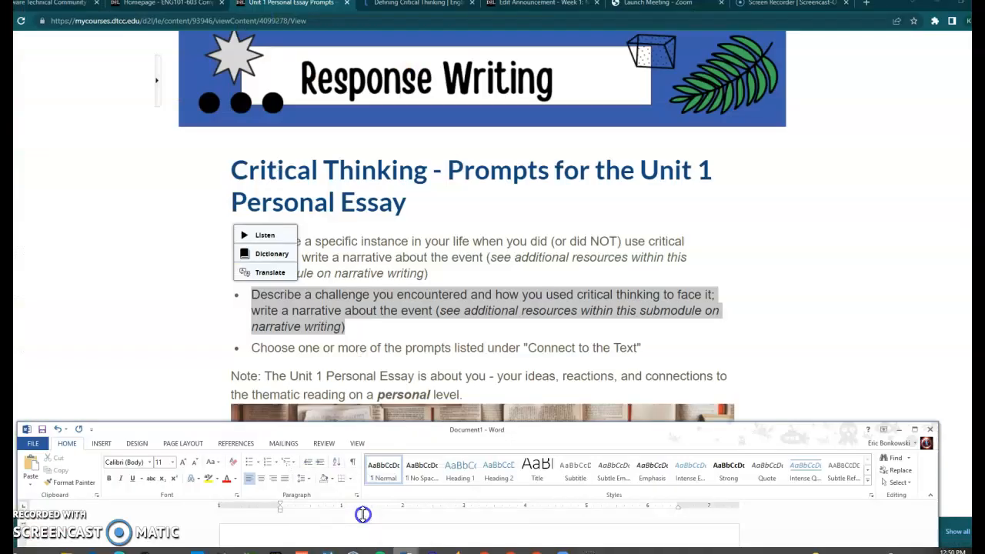
double_click(489, 430)
left_click(500, 202)
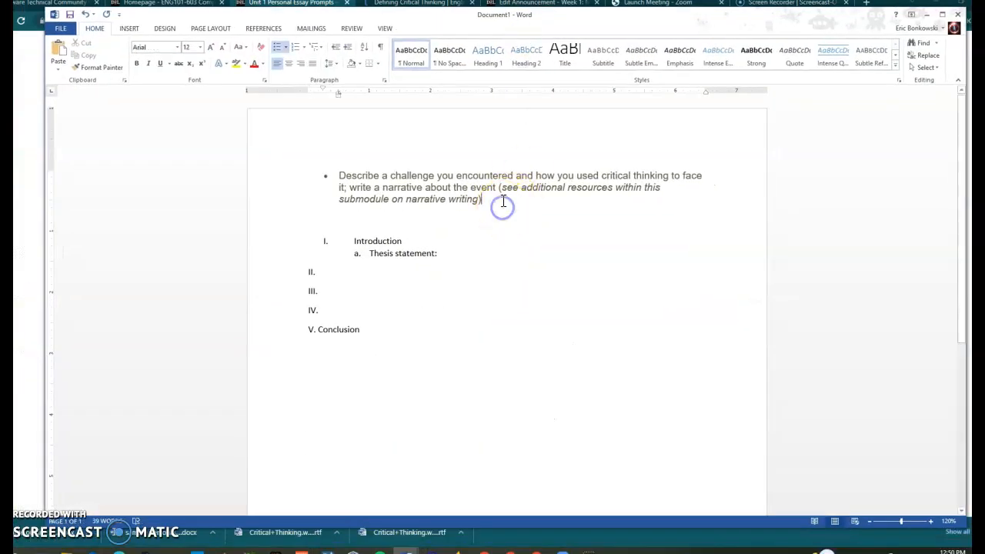
left_click_drag(526, 13, 496, 82)
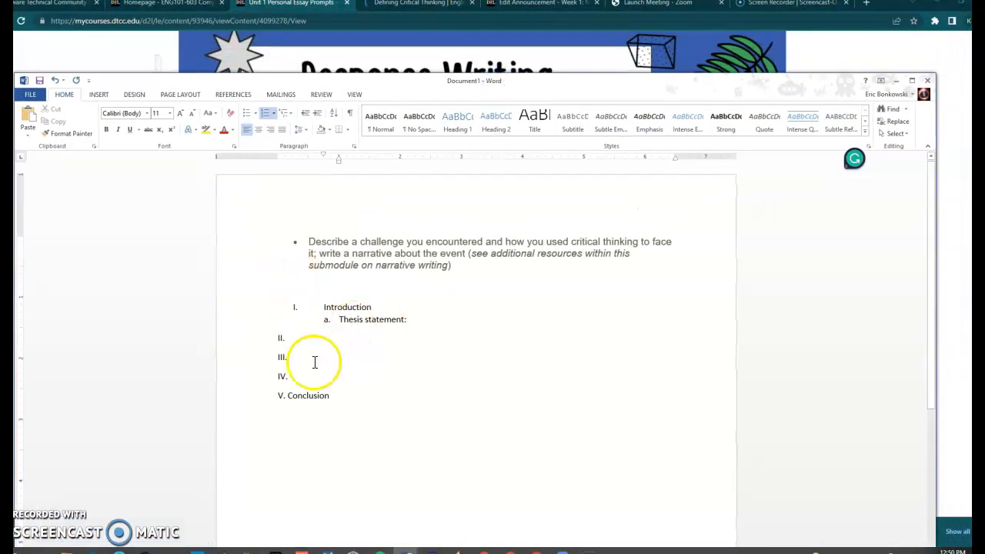
left_click_drag(399, 88, 375, 159)
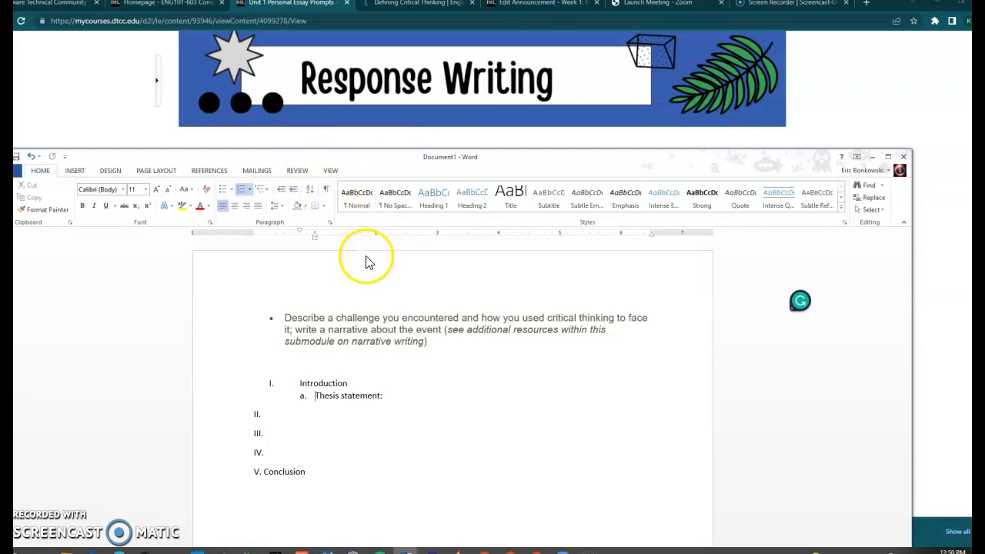
- Return to the course site in the browser and open the Course Readings module from the essay prompts page
scroll(113, 128, "up", 5)
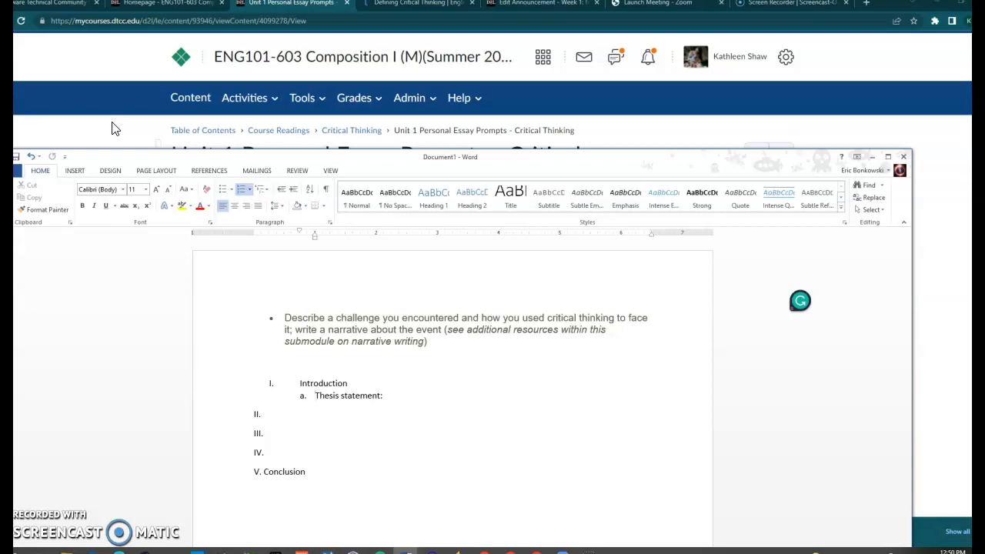
left_click(92, 128)
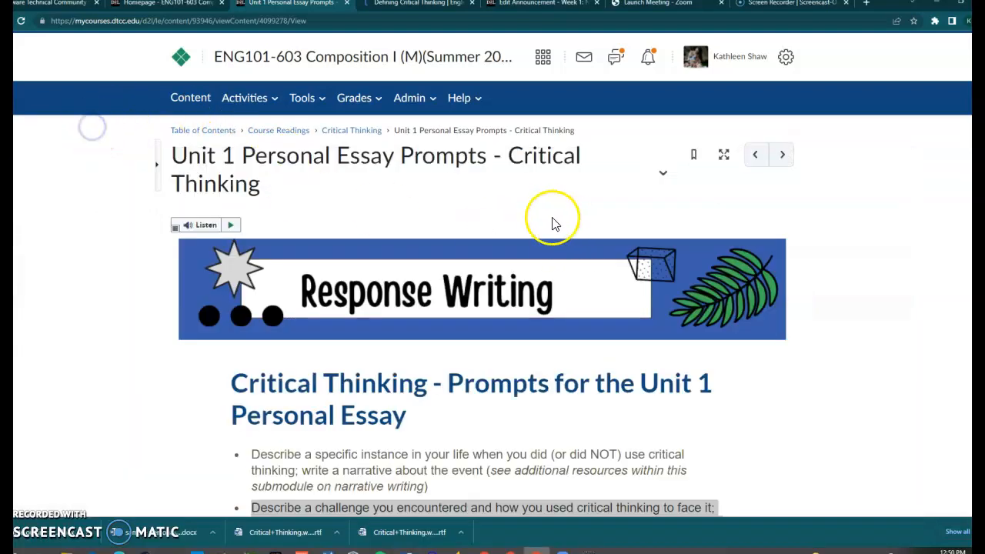
scroll(536, 223, "down", 3)
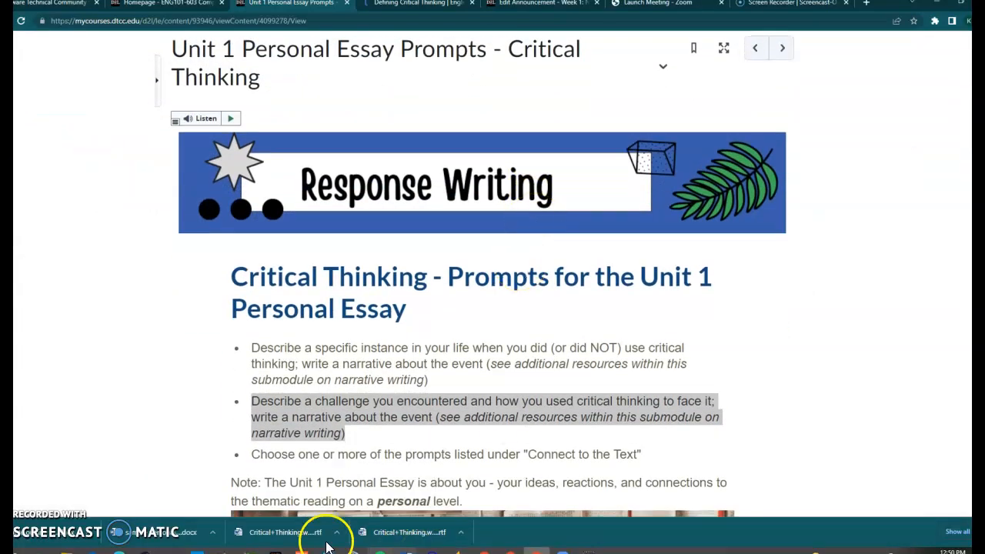
mouse_move(405, 551)
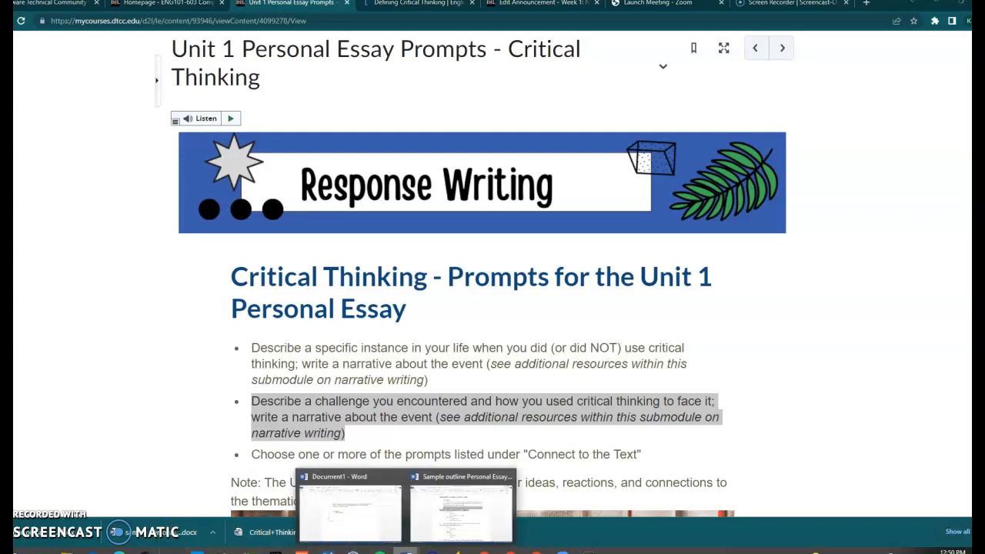
scroll(202, 161, "up", 3)
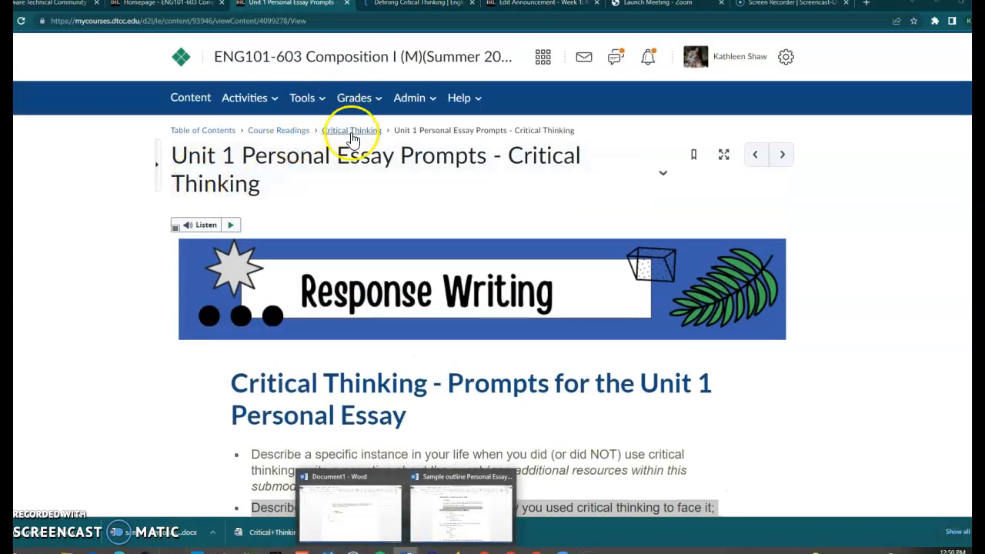
left_click(282, 131)
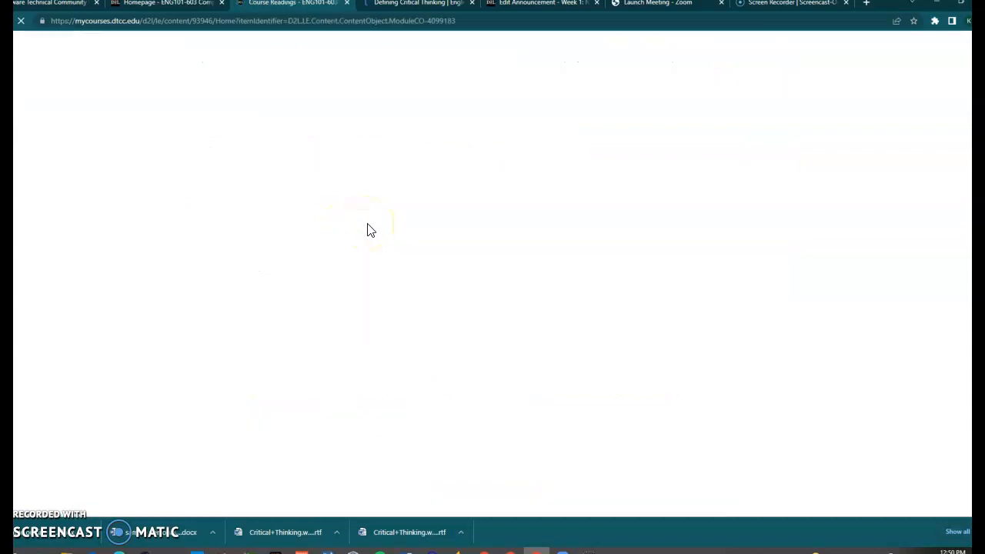
- Open "Reading, Writing, 'Rithmetic, and Zero About Jobs" in the Samples module and examine its Sample Unit 1 Assignments list
scroll(429, 231, "down", 4)
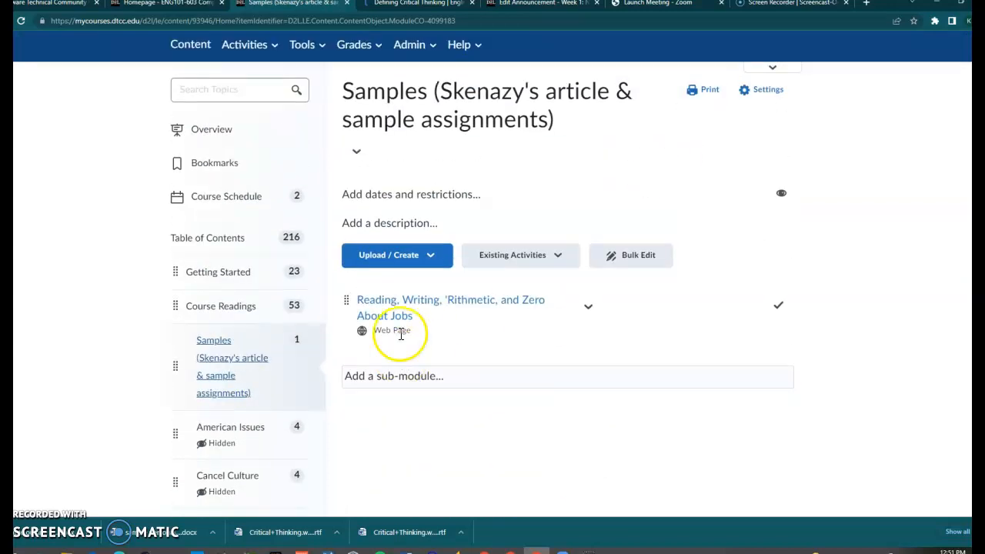
scroll(439, 213, "down", 2)
left_click(416, 199)
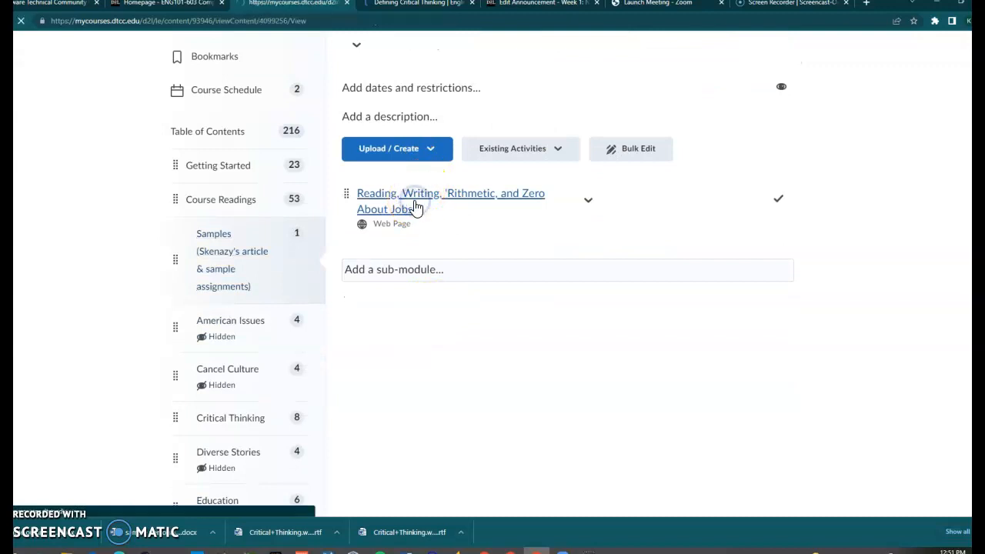
scroll(416, 208, "down", 6)
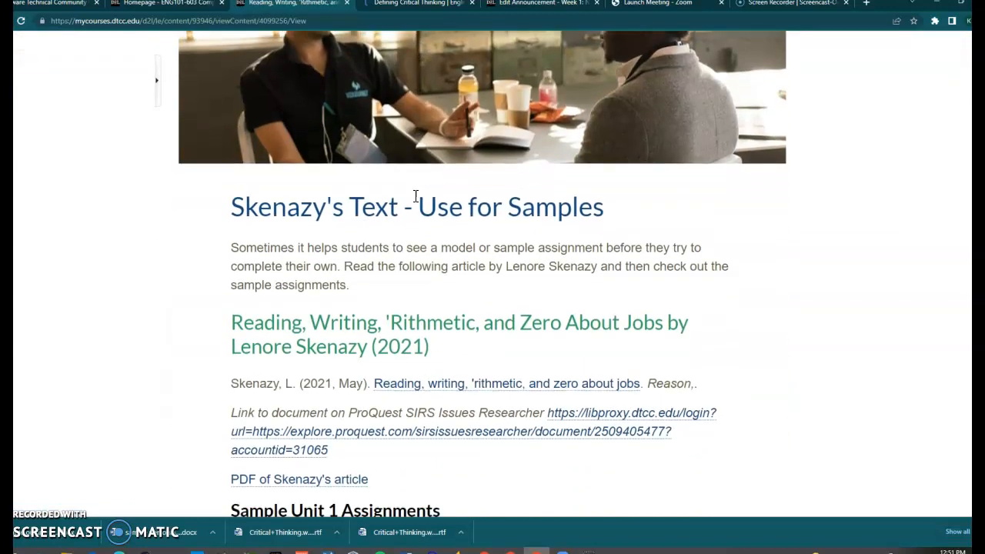
scroll(415, 201, "down", 1)
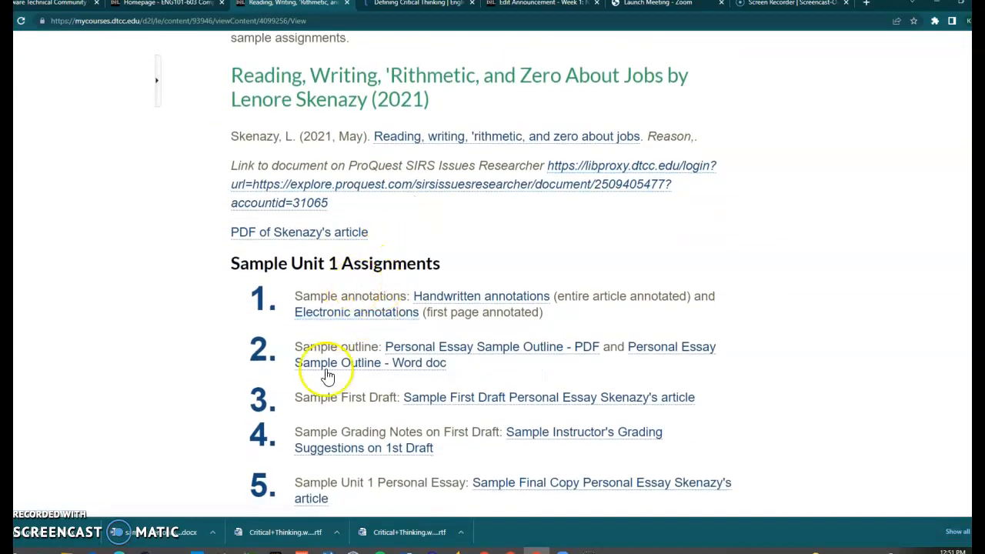
scroll(344, 398, "down", 1)
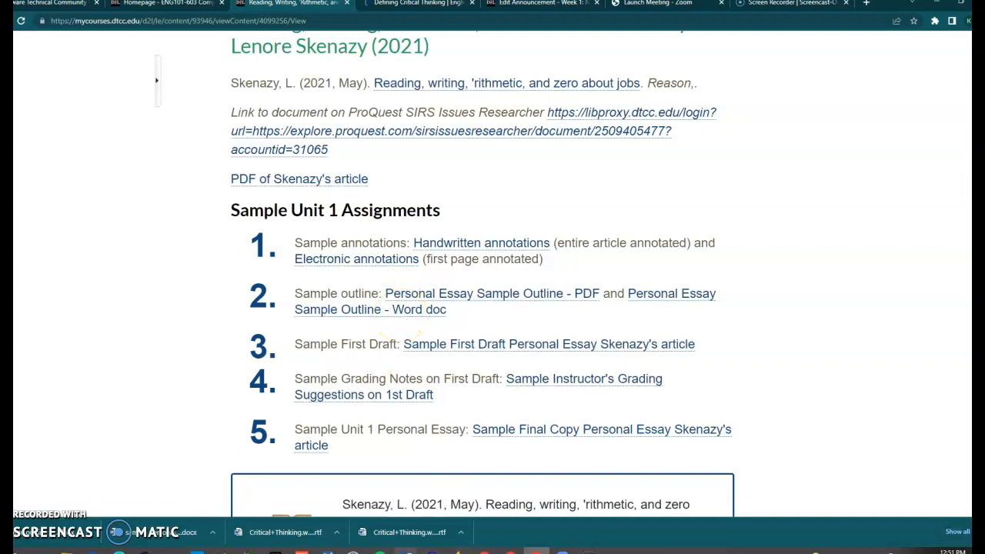
- Switch to the Sample outline Personal Essay document in Word and look over its overall structure
mouse_move(406, 551)
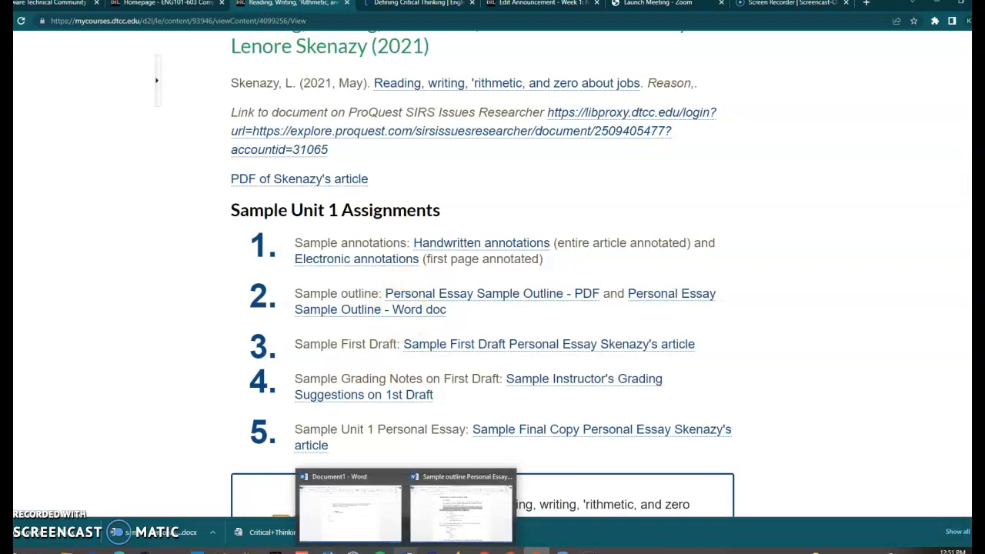
left_click(453, 517)
scroll(300, 371, "down", 2)
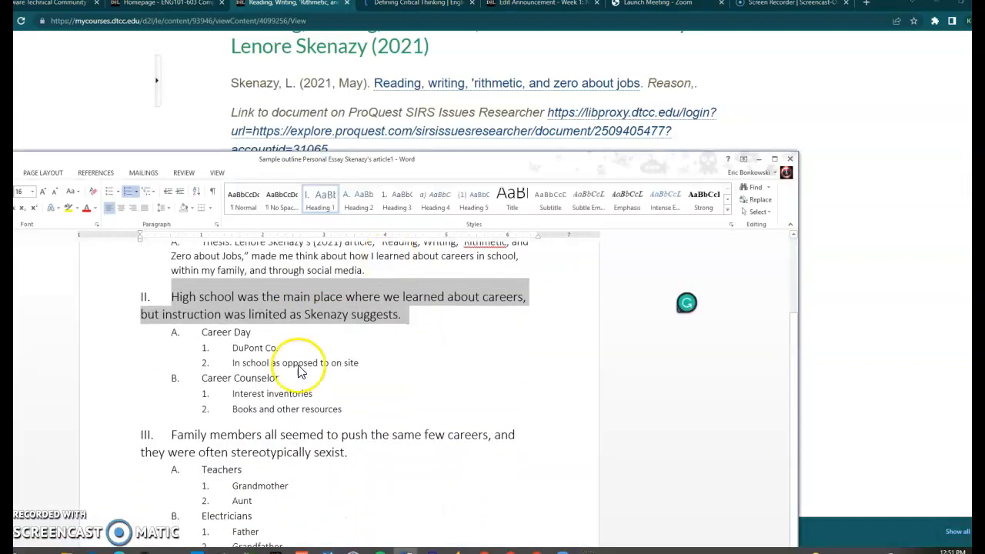
scroll(300, 372, "up", 2)
left_click(143, 374)
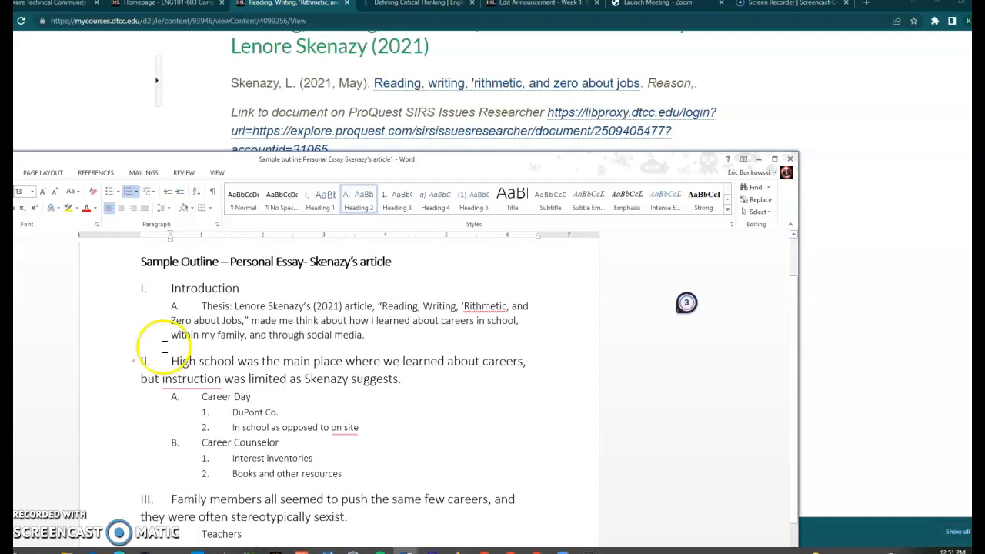
scroll(163, 346, "down", 5)
scroll(159, 341, "up", 5)
scroll(168, 352, "down", 1)
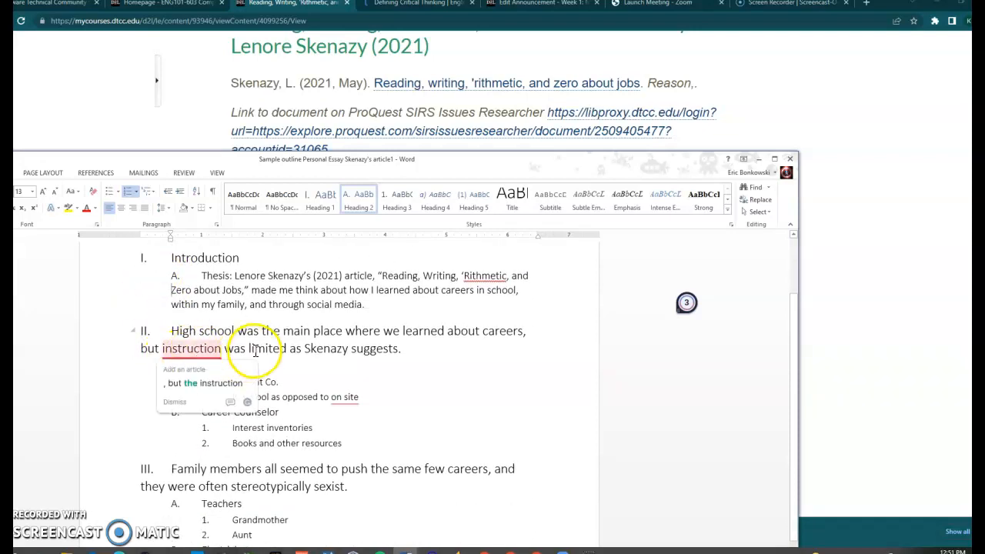
- Highlight the section II heading about high school in the sample outline, followed by its Career Day and Career Counselor subpoints
left_click_drag(407, 352, 130, 332)
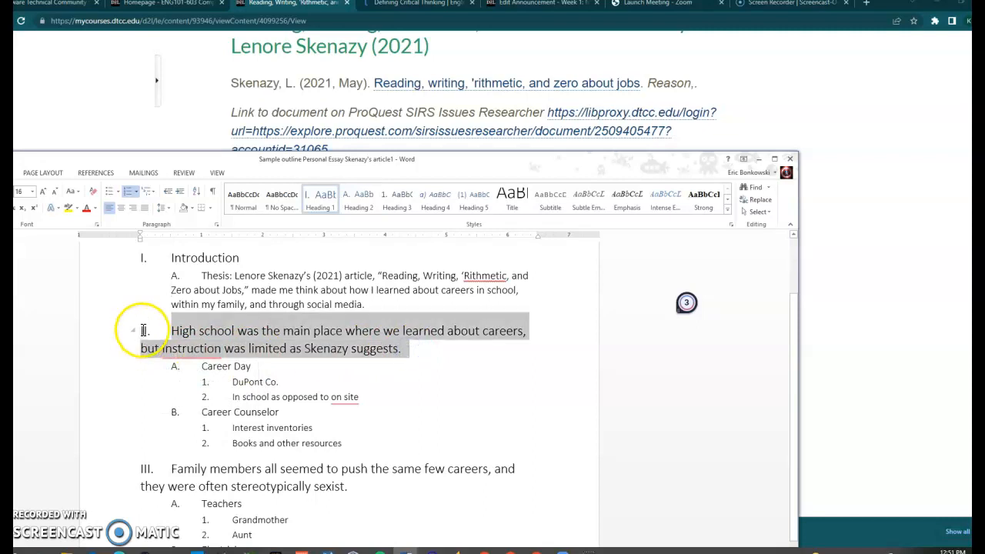
left_click(450, 358)
scroll(449, 354, "down", 5)
scroll(327, 374, "up", 3)
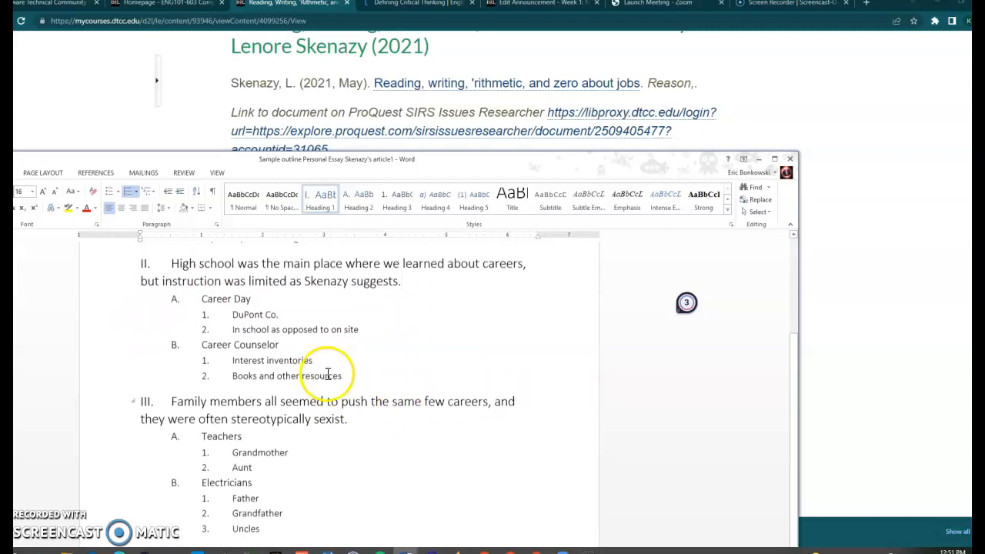
left_click_drag(357, 386, 196, 311)
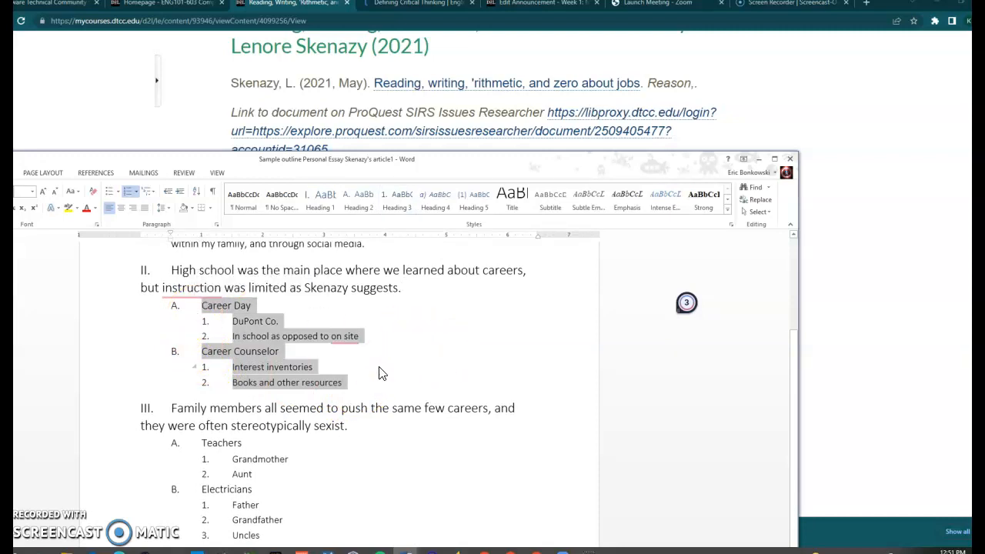
- Move the sample outline window higher on the screen and highlight the Introduction heading with its thesis
scroll(377, 373, "up", 5)
left_click(163, 349)
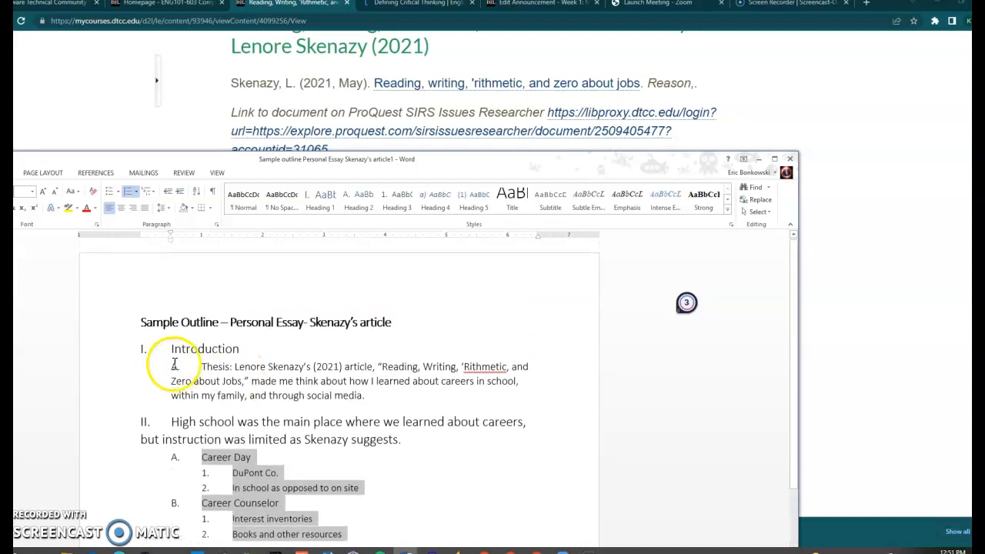
left_click_drag(261, 159, 388, 36)
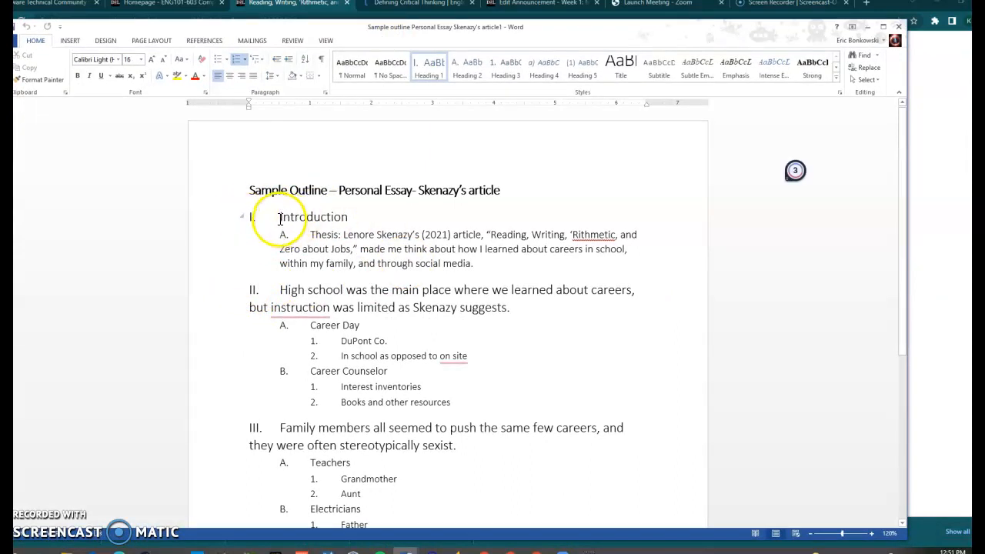
left_click_drag(262, 216, 513, 267)
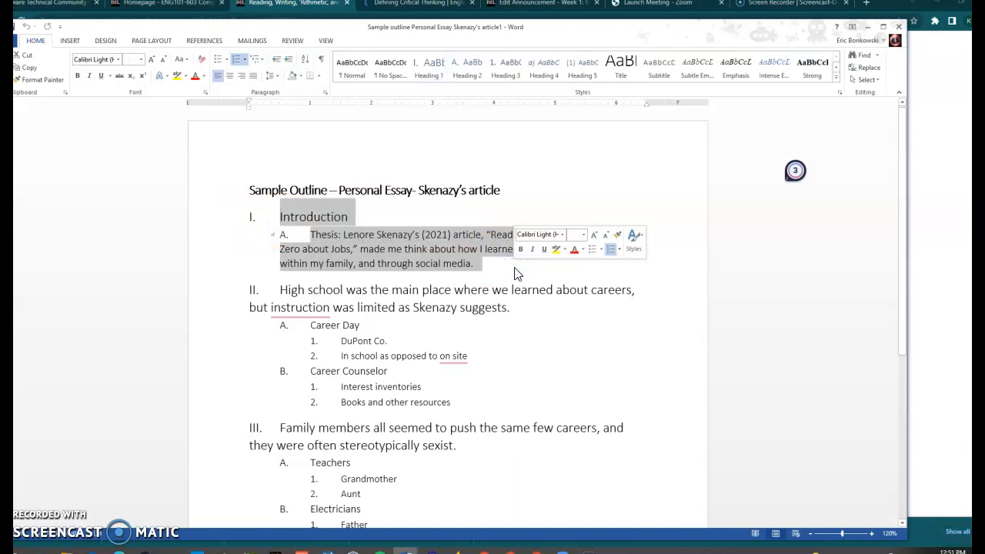
left_click(389, 300)
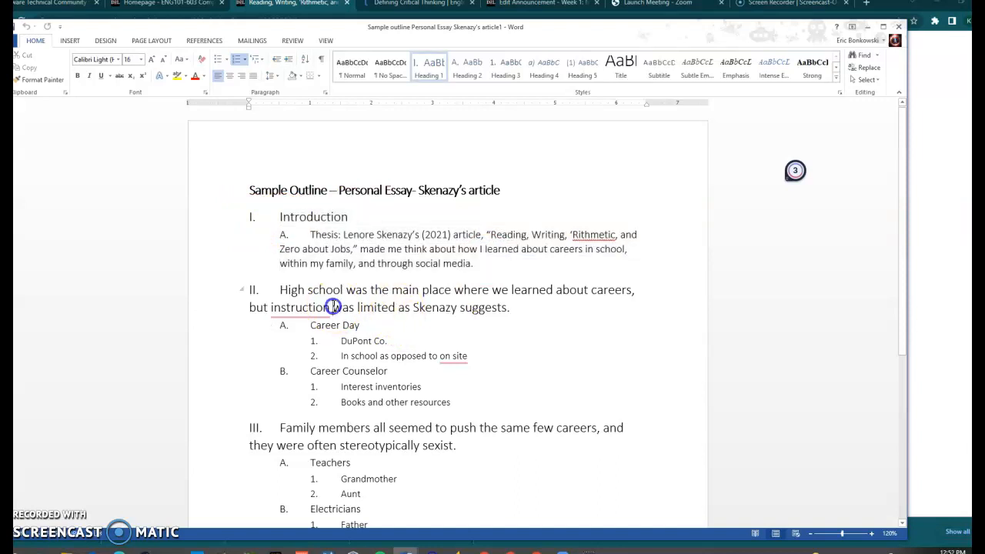
- Examine section II of the sample outline by highlighting its full topic sentence, the "limited as Skenazy suggests" wording and all supporting points
scroll(330, 303, "down", 1)
left_click(281, 262)
left_click_drag(534, 282, 284, 259)
left_click(569, 286)
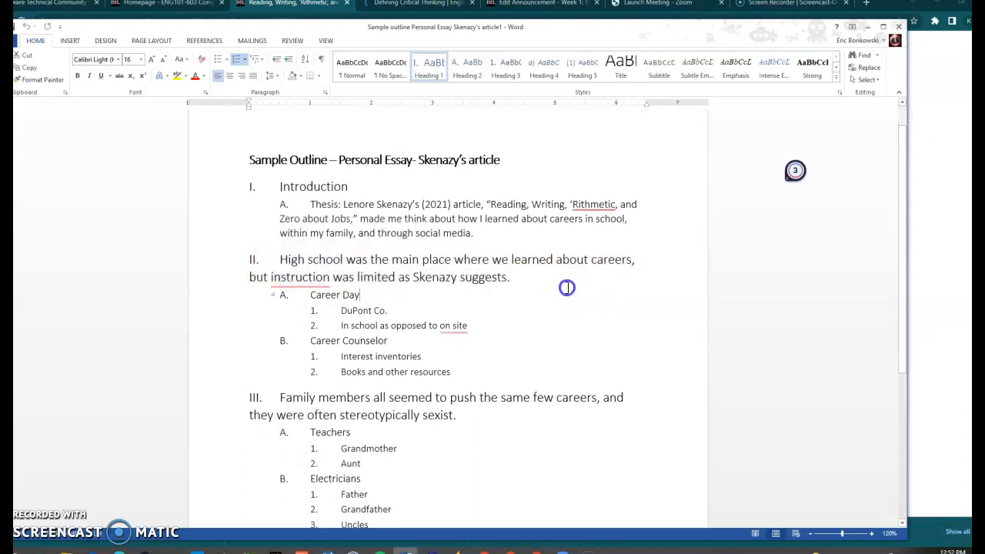
left_click_drag(523, 284, 346, 275)
left_click(354, 275)
left_click(541, 277)
left_click_drag(455, 373, 306, 301)
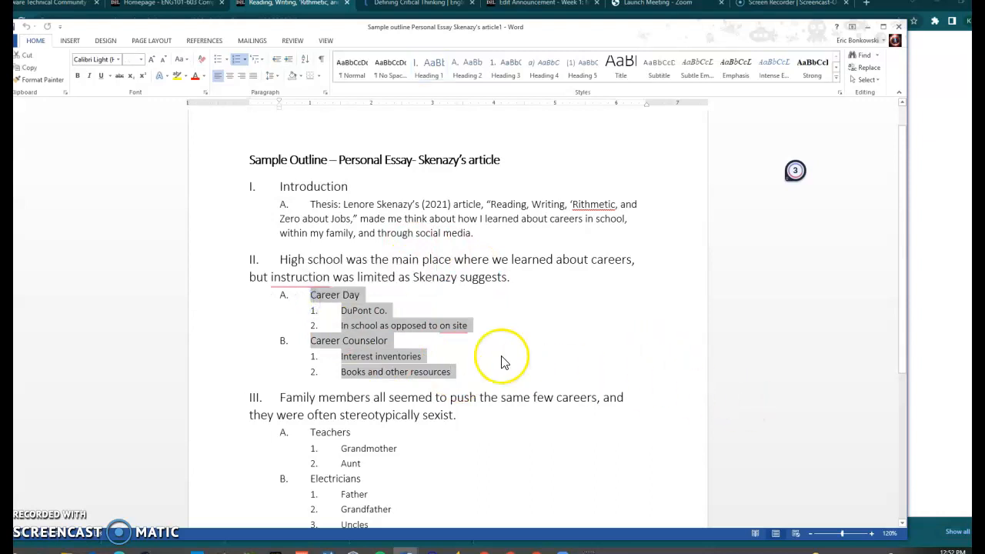
left_click(476, 330)
- Highlight the section III topic sentence about family members and examine its Teachers subpoints
scroll(216, 321, "down", 2)
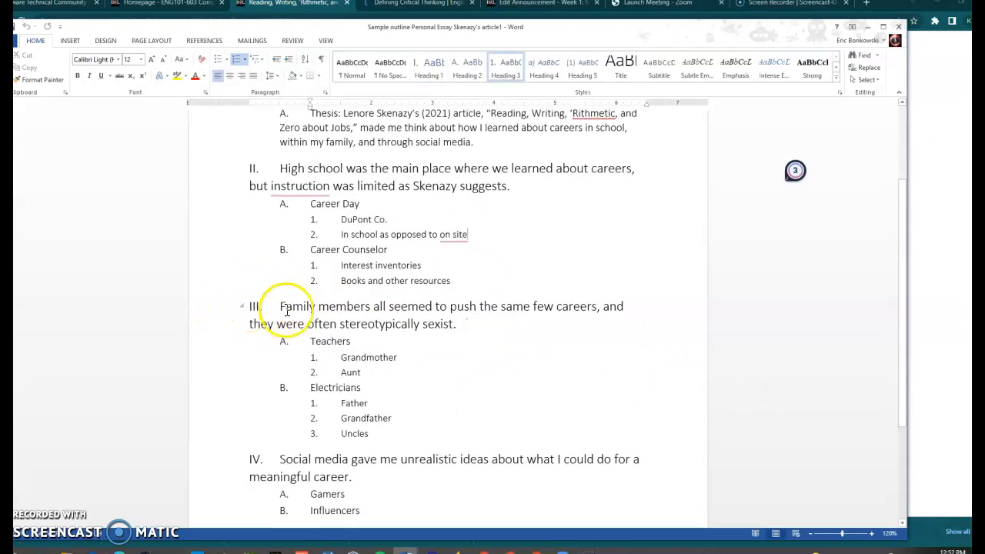
left_click_drag(280, 307, 463, 333)
left_click(387, 356)
left_click(333, 343)
scroll(350, 358, "down", 1)
left_click(341, 314)
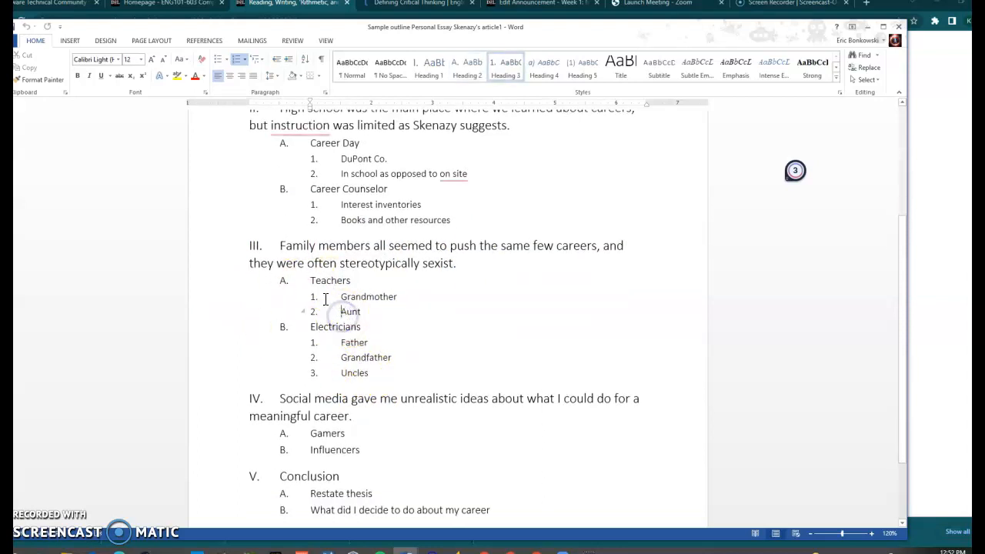
- Review the rest of the sample outline, from the Electricians subpoints through the social media section to the Conclusion
scroll(357, 326, "down", 2)
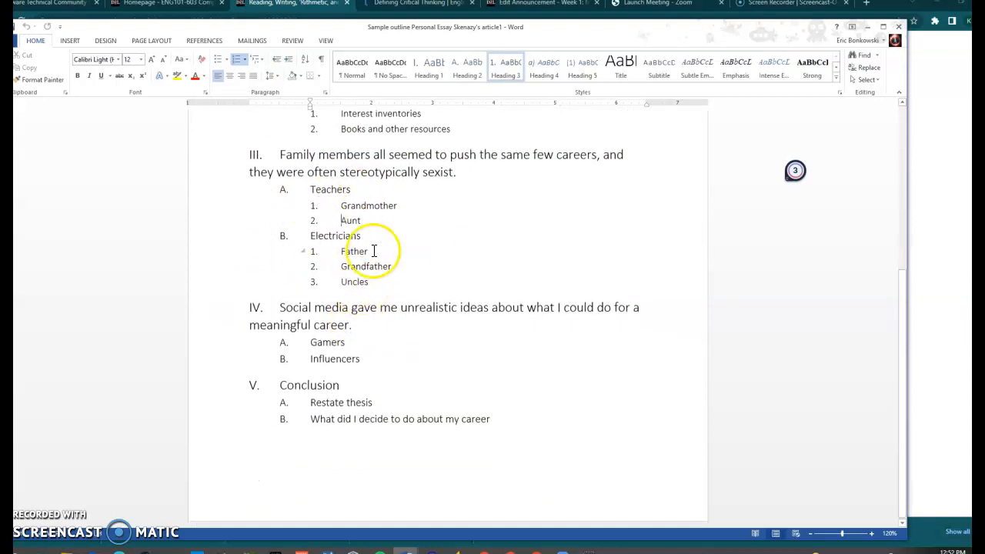
scroll(366, 266, "down", 1)
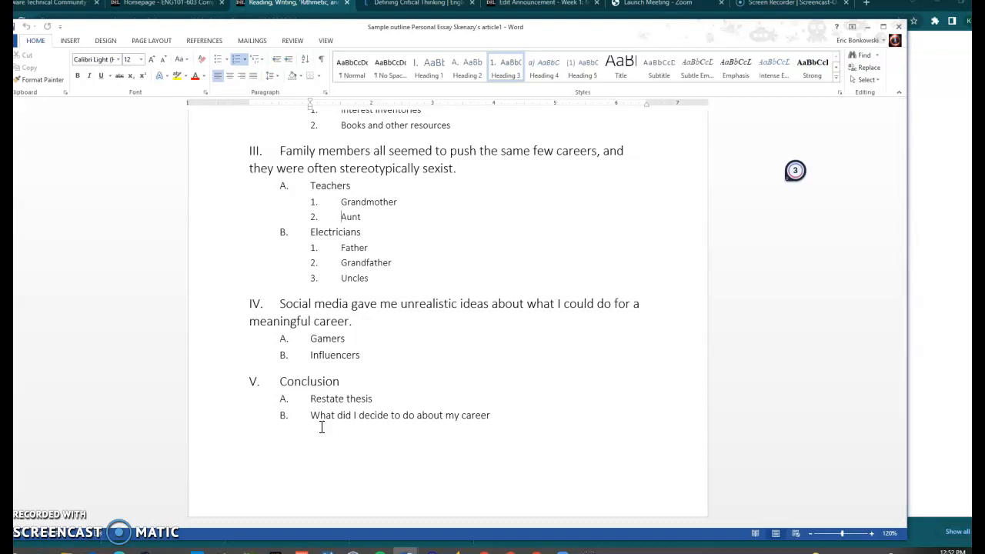
scroll(322, 428, "up", 4)
scroll(300, 409, "down", 2)
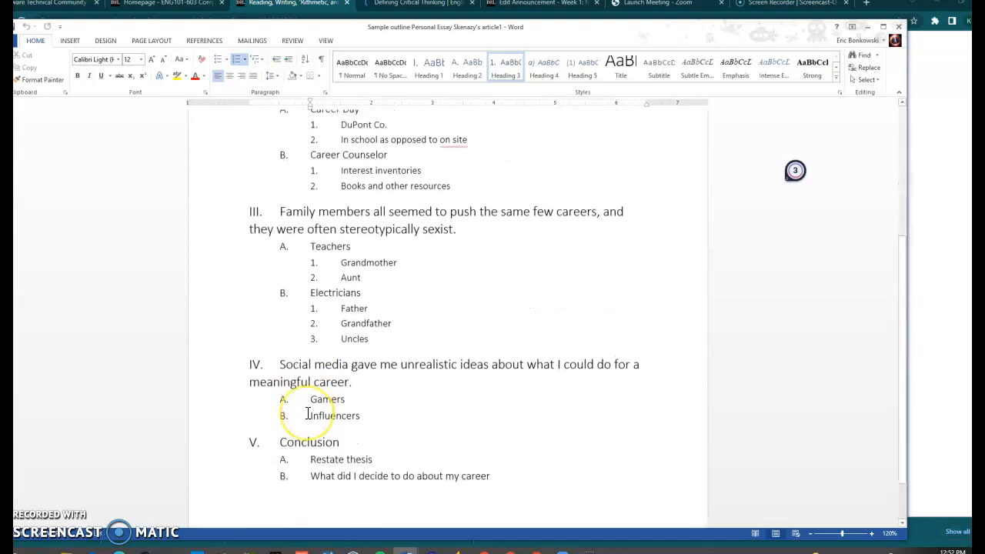
- Review the sample outline's main headings in order, from the Introduction through sections II, III and IV to the Conclusion
scroll(307, 413, "up", 3)
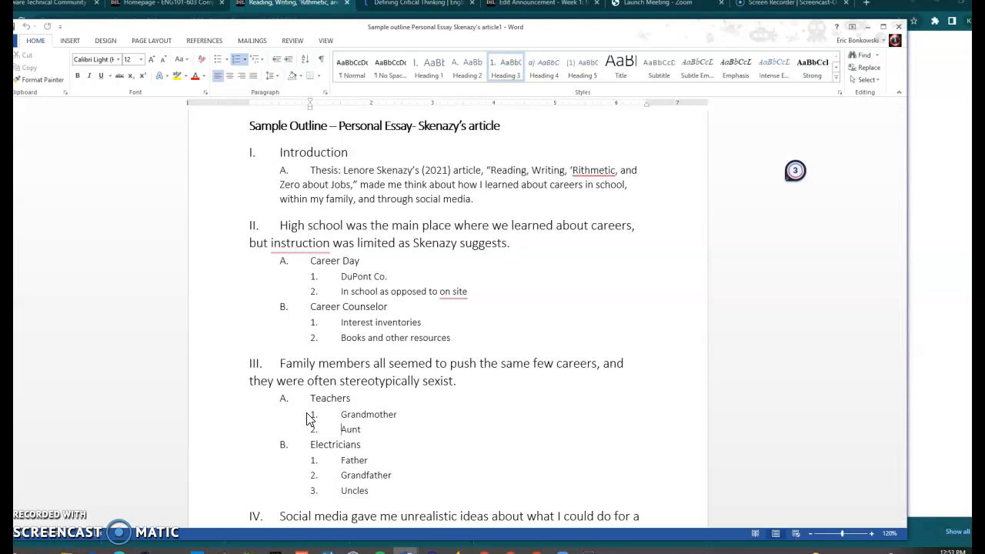
scroll(308, 415, "up", 2)
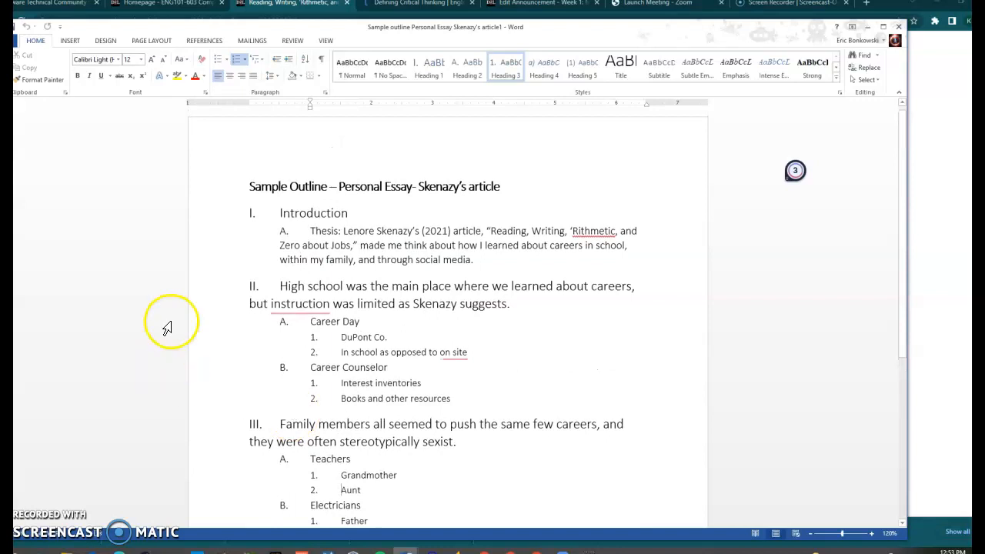
left_click(273, 217)
left_click(265, 292)
scroll(262, 292, "down", 2)
left_click(274, 362)
scroll(275, 360, "down", 3)
scroll(274, 360, "down", 1)
left_click(280, 486)
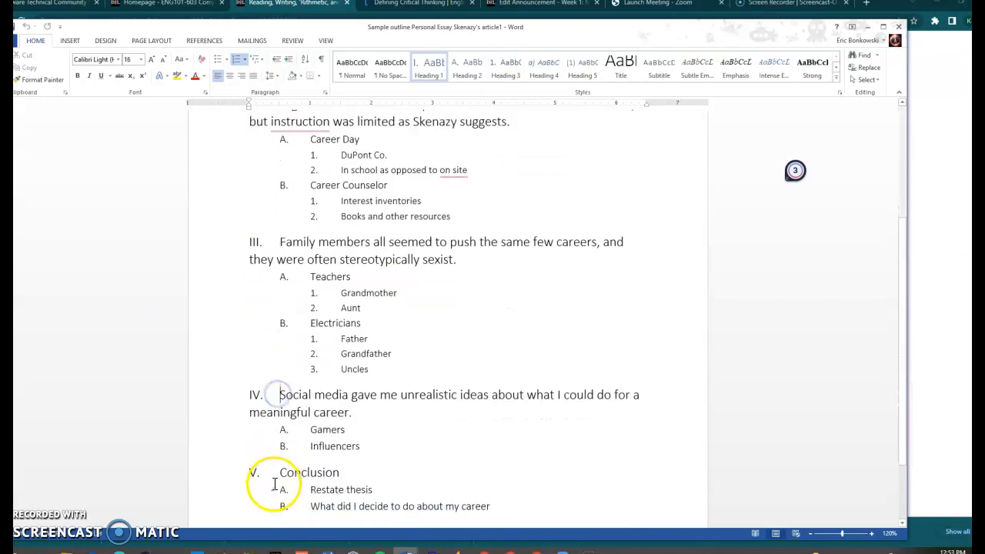
left_click(280, 474)
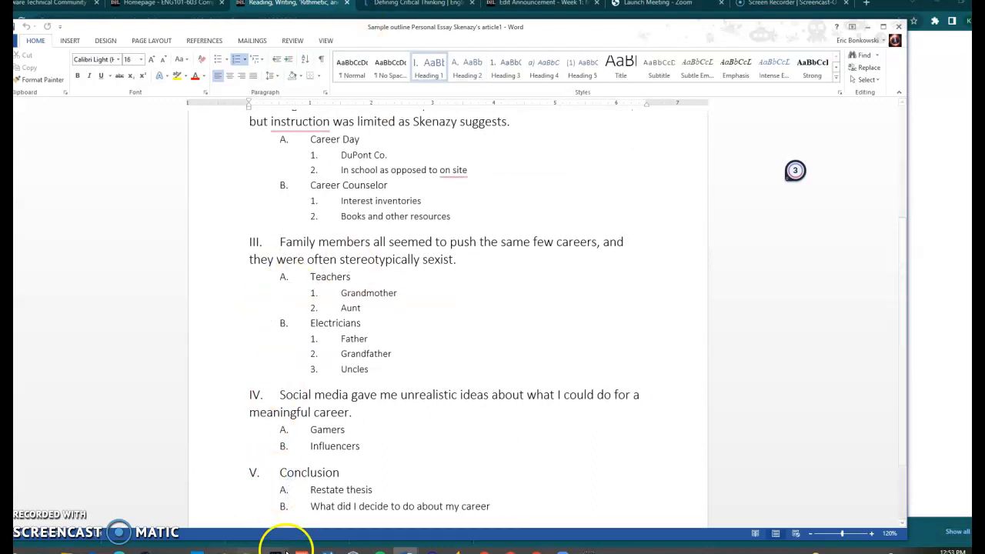
- Switch to the blank outline in Document1, point out its empty sections and place the cursor after "Thesis statement:"
left_click(406, 548)
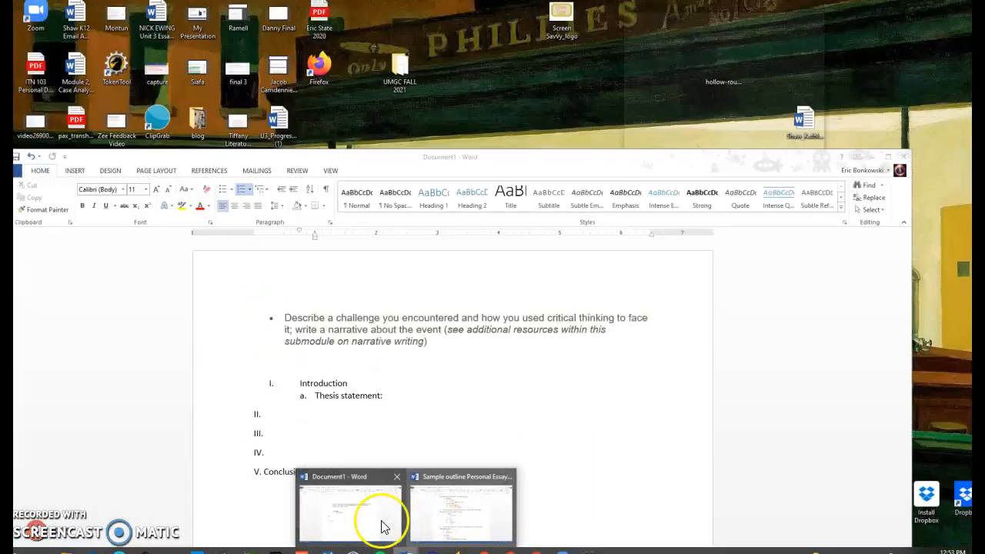
left_click(371, 517)
left_click(265, 419)
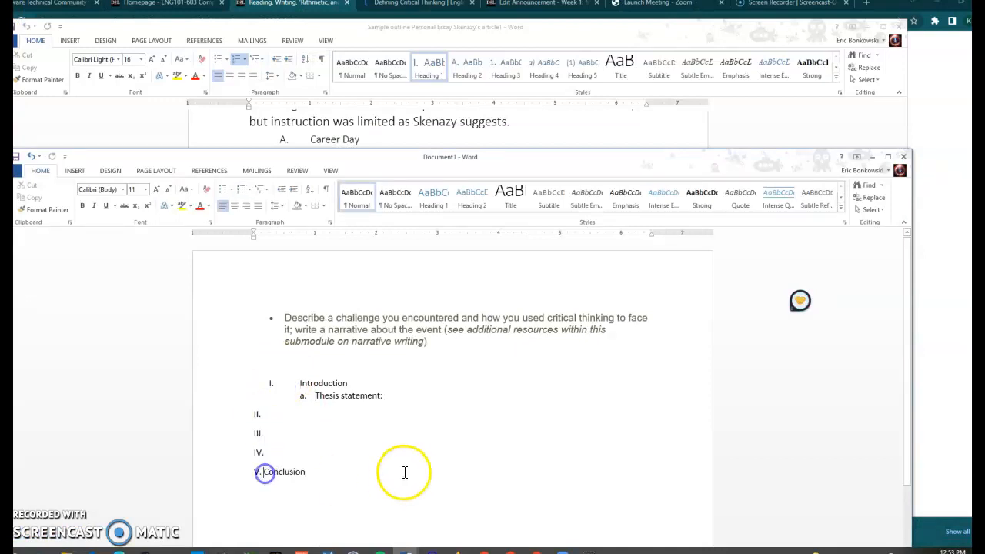
left_click(391, 395)
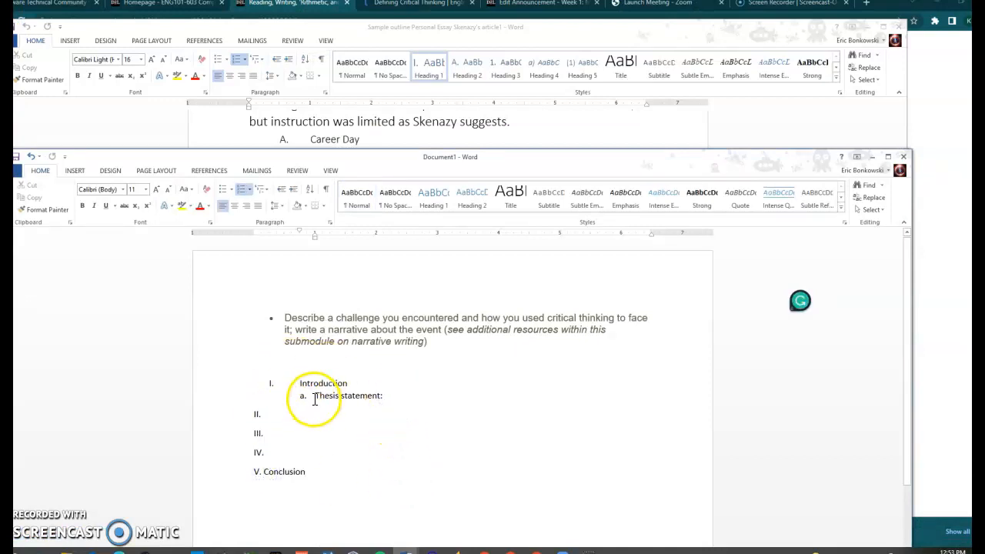
- Lower the blank outline window to compare its thesis line with the sample outline's thesis, and move it back up
left_click_drag(397, 163, 390, 262)
scroll(358, 160, "up", 4)
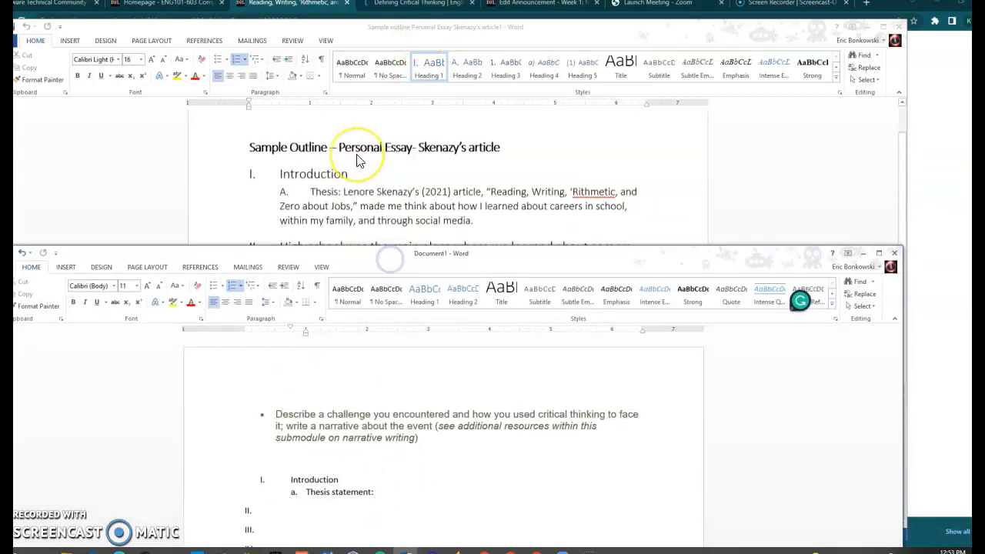
scroll(346, 231, "down", 2)
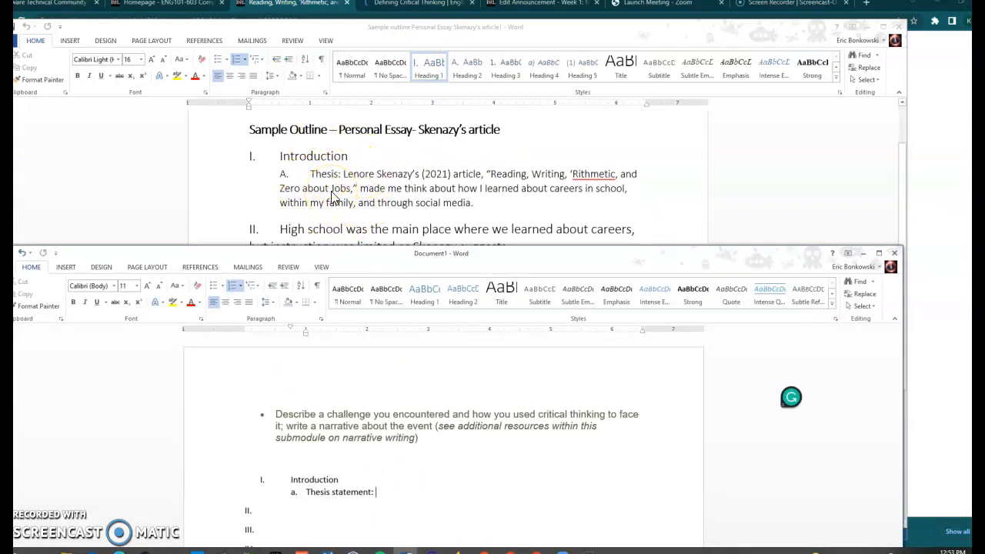
left_click_drag(459, 256, 474, 19)
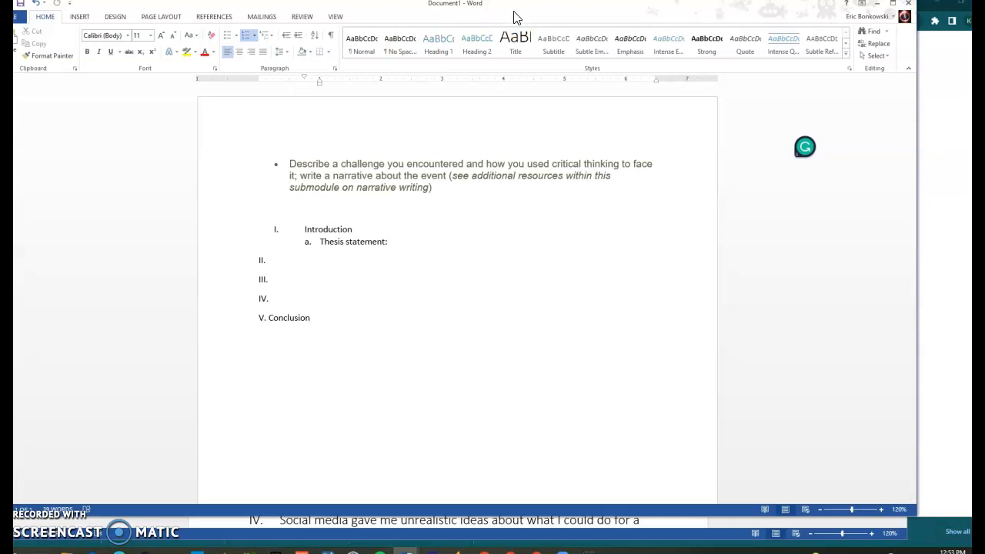
left_click_drag(513, 17, 514, 59)
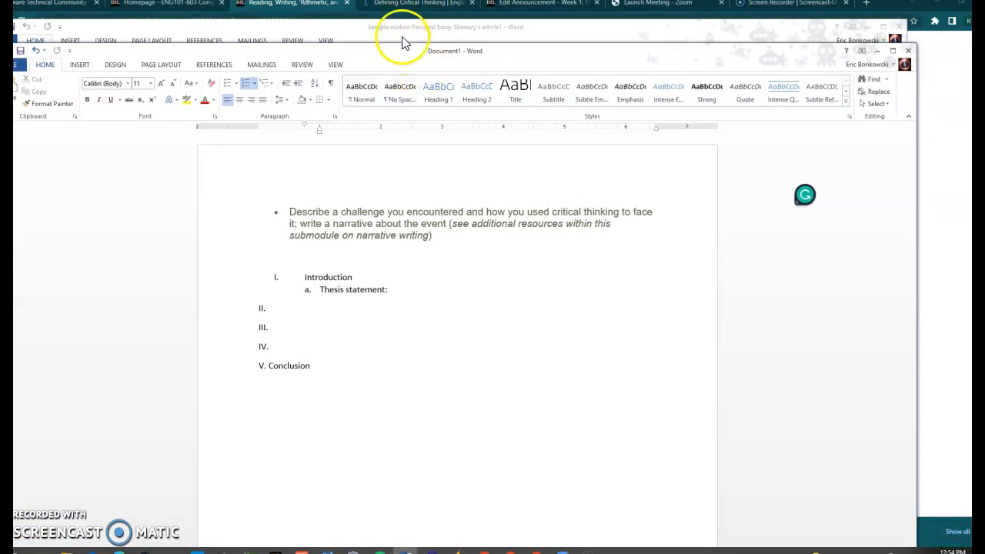
- Switch to the Defining Critical Thinking web page, examine its table of what critical thinking is and is not, and shrink the browser window
left_click(390, 6)
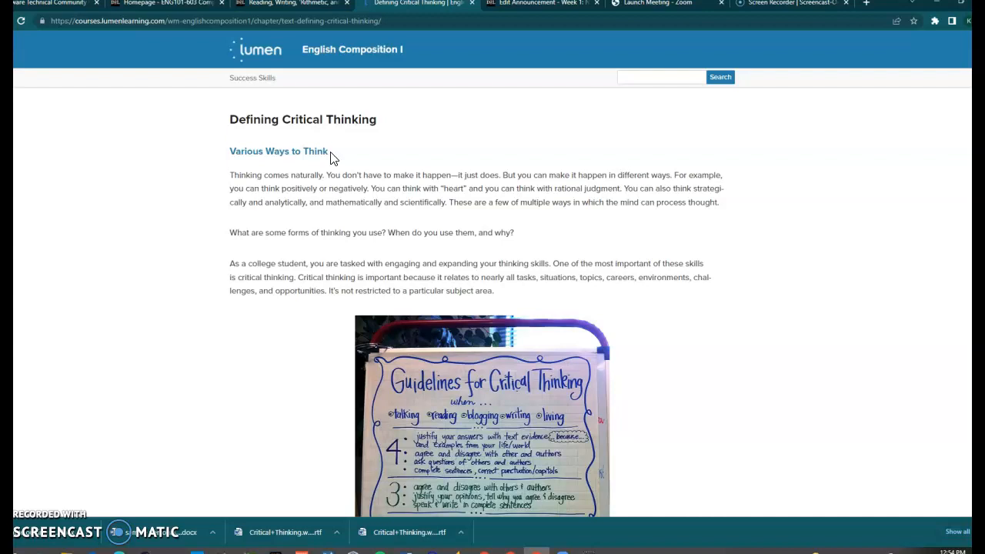
scroll(539, 128, "down", 9)
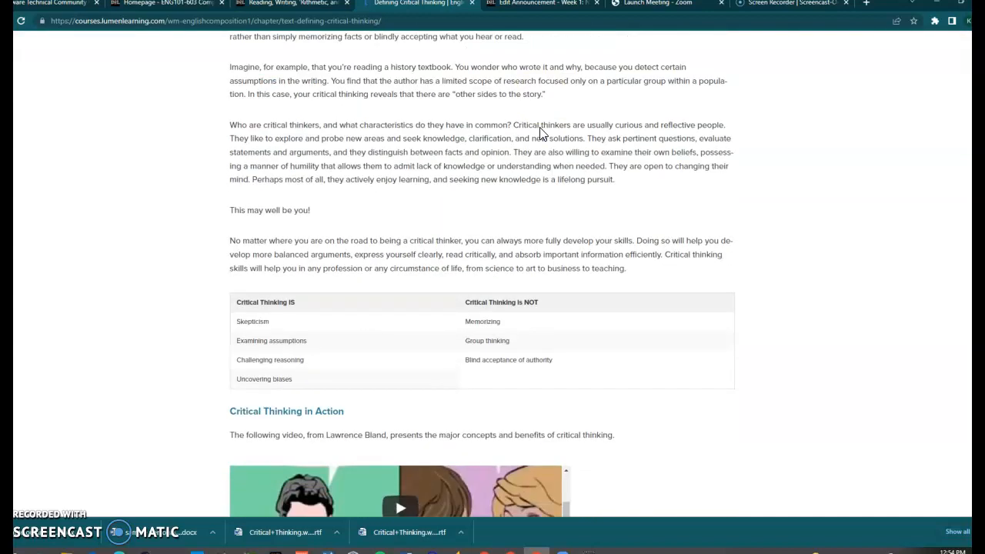
scroll(541, 127, "down", 2)
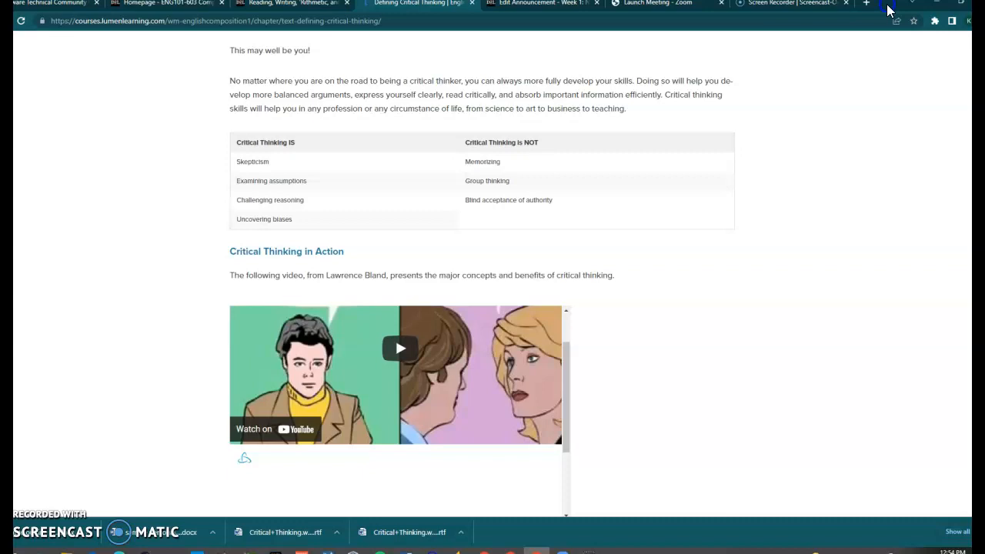
left_click_drag(887, 10, 864, 32)
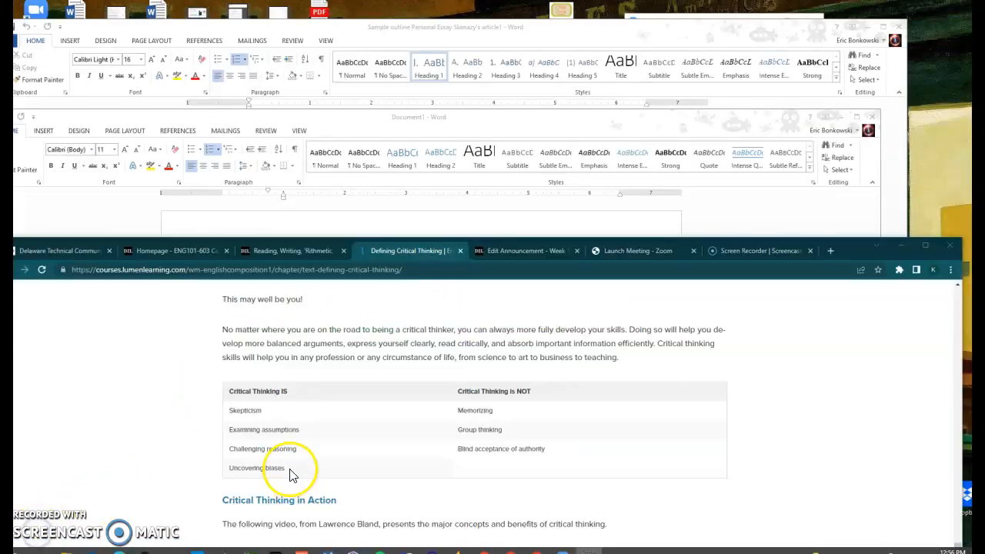
- Copy "Uncovering biases" from the web page's table and paste it on a new line between the thesis statement and section II
left_click_drag(287, 470, 230, 467)
key("ctrl+c")
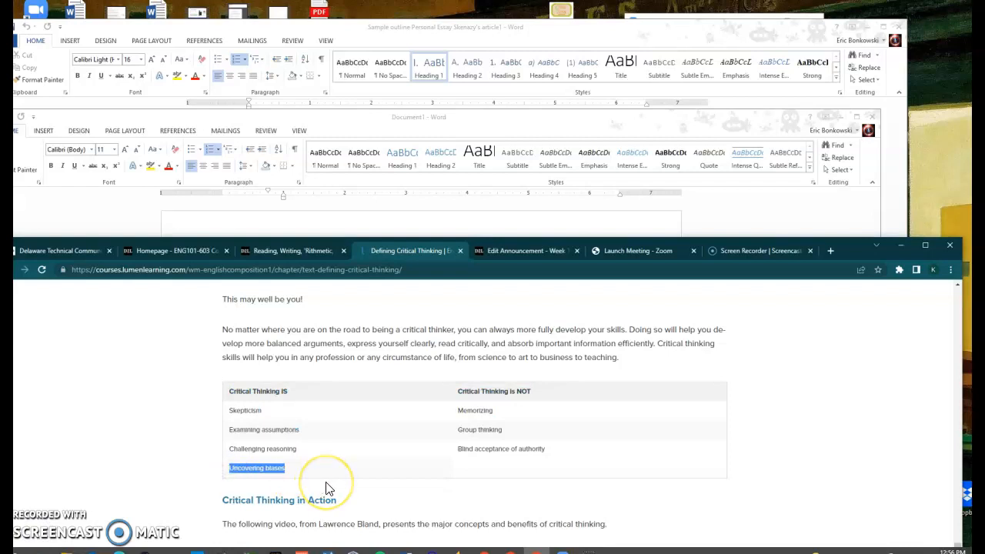
left_click(380, 228)
left_click_drag(468, 130, 539, 36)
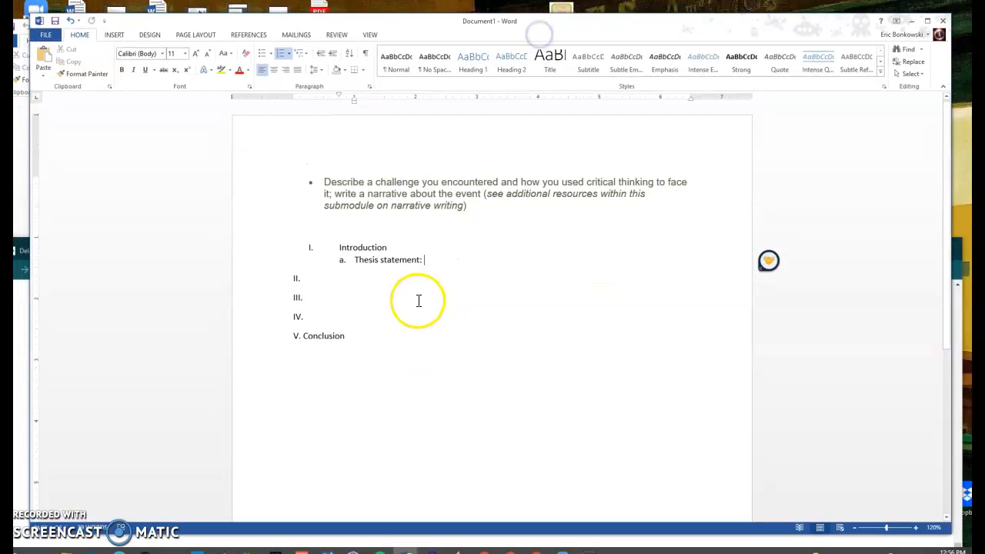
key("Return")
key("Return")
key("Return")
key("Return")
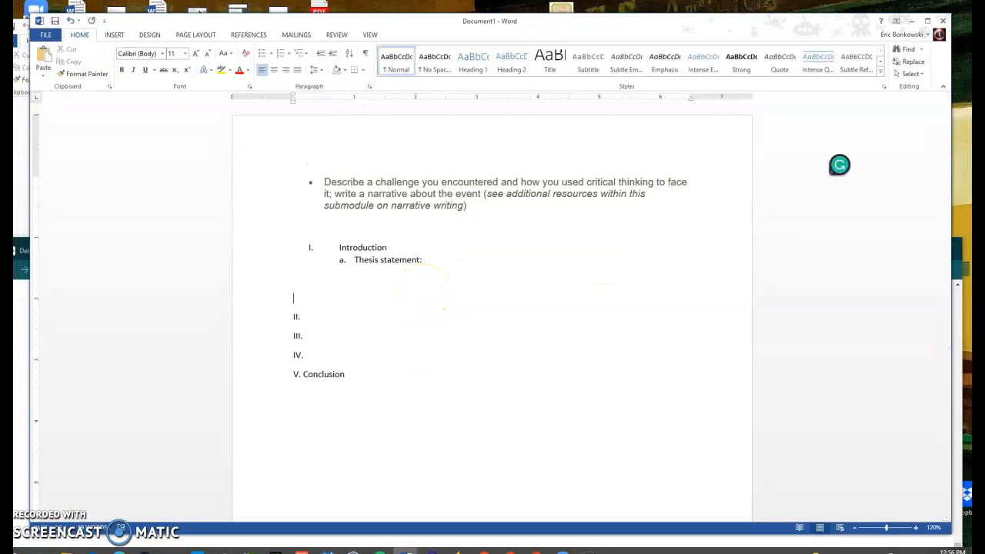
key("ctrl+v")
- Begin the thesis statement with "I once had a student react negatively to the way that I posted videos online,"
left_click(437, 259)
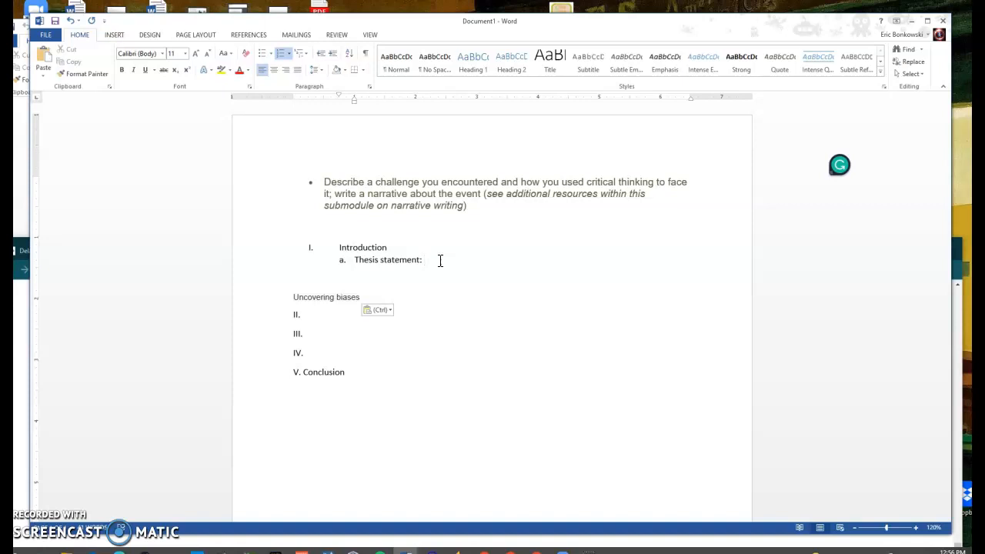
type("O")
key("BackSpace")
type("I onc")
key("BackSpace")
key("BackSpace")
key("BackSpace")
type("once had a student react ne")
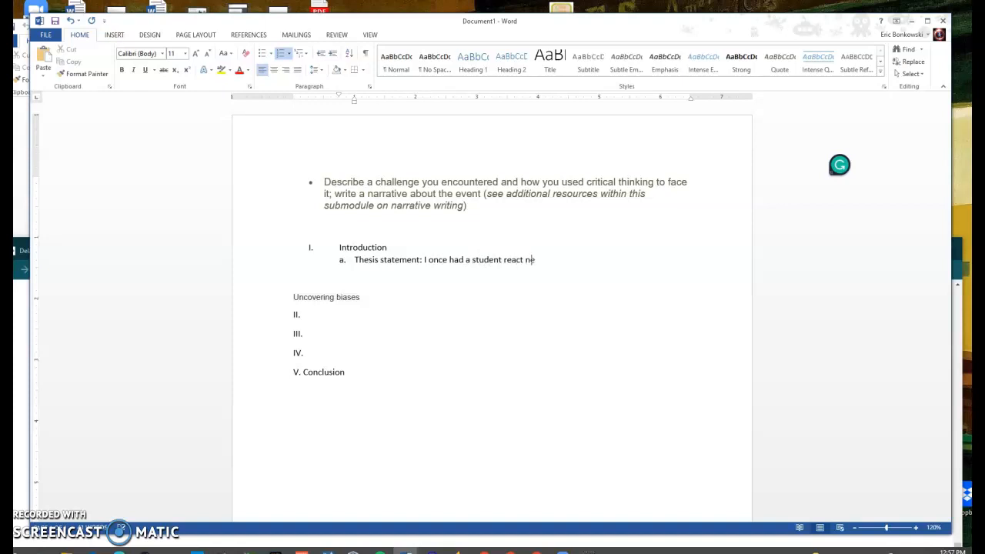
type("gatively to the way the")
key("BackSpace")
key("BackSpace")
type("hat I posted videos online, and")
key("BackSpace")
key("BackSpace")
key("BackSpace")
key("BackSpace")
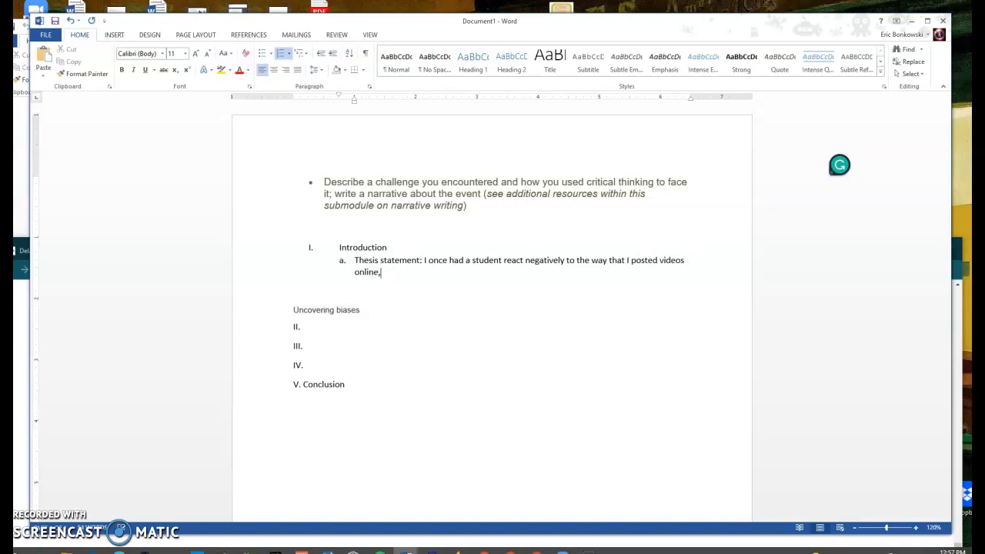
- Continue the thesis statement with "and though I was at first defensive about the way I had always done things,"
type("and though")
key("BackSpace")
type("I was a")
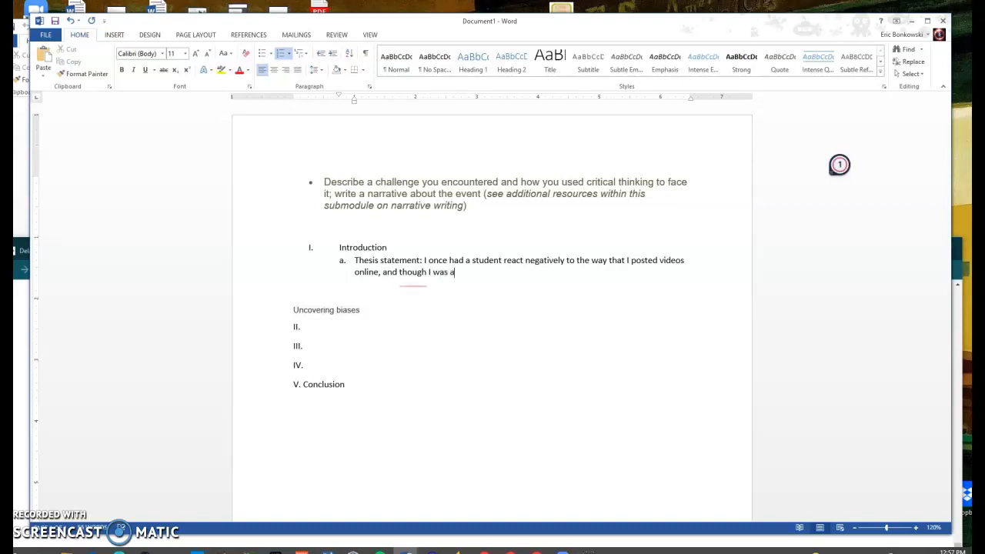
type("t first defensive about t")
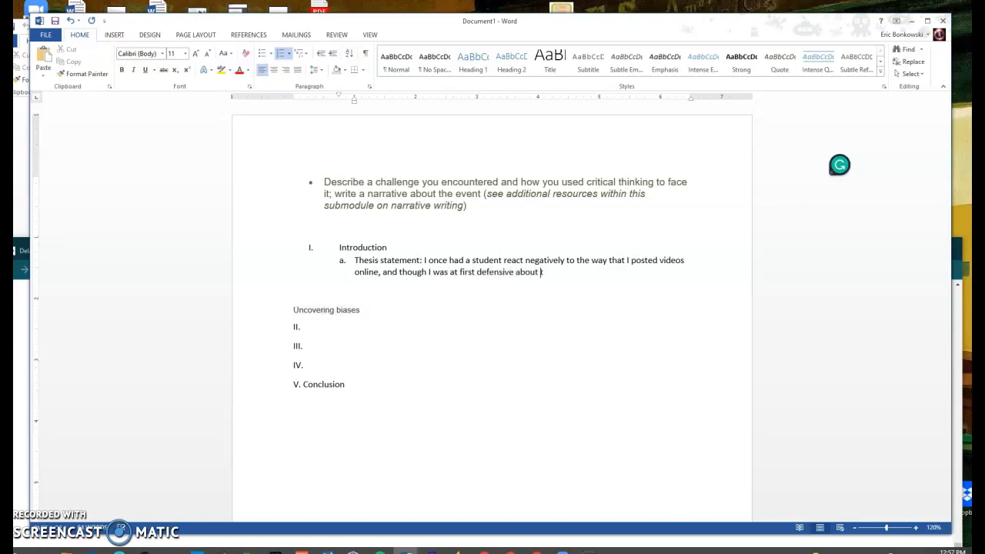
type("he way I had always done things, I can")
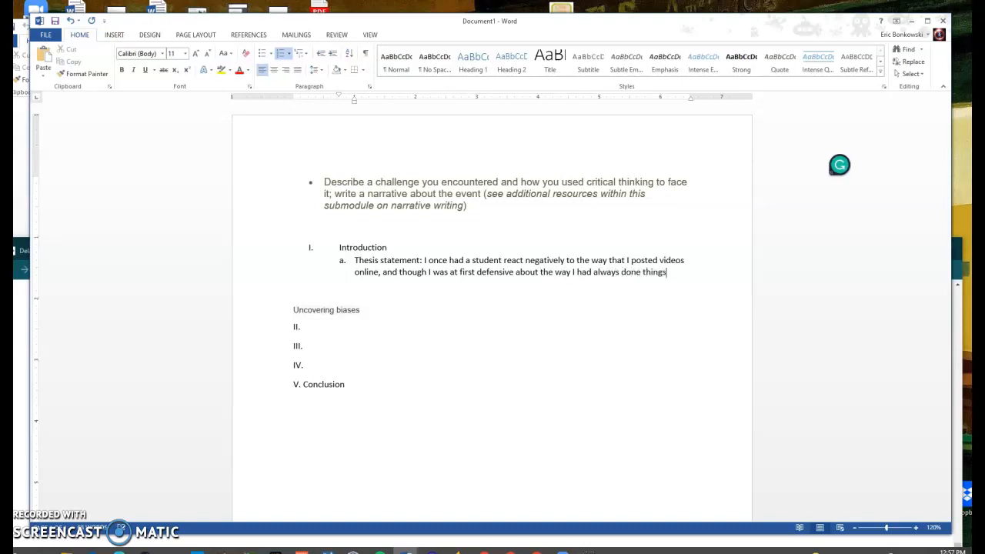
key("BackSpace")
key("BackSpace")
key("BackSpace")
key("BackSpace")
key("BackSpace")
key("BackSpace")
- Extend the thesis statement with "when I thought about my biases I realized that"
type("when I thought a")
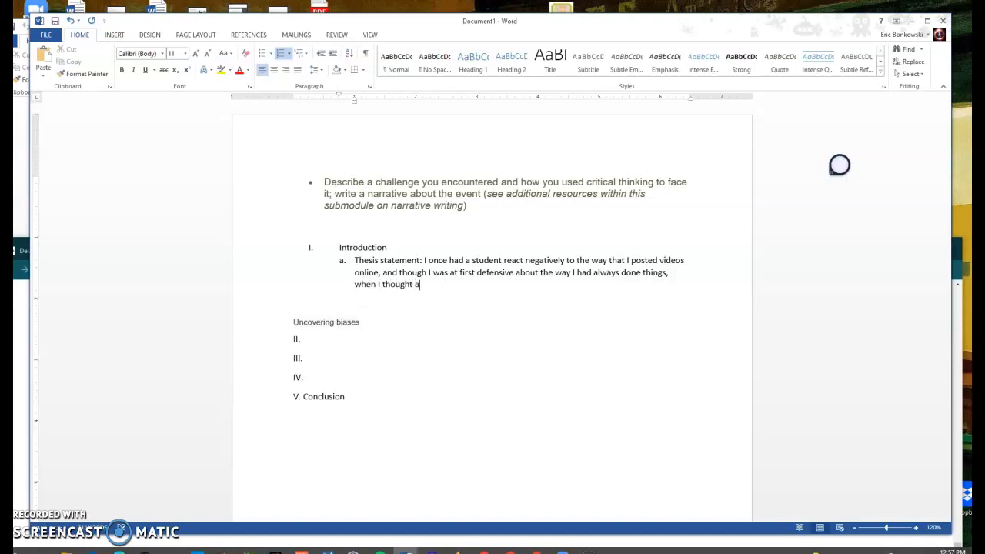
type("bout my biases I realized that ")
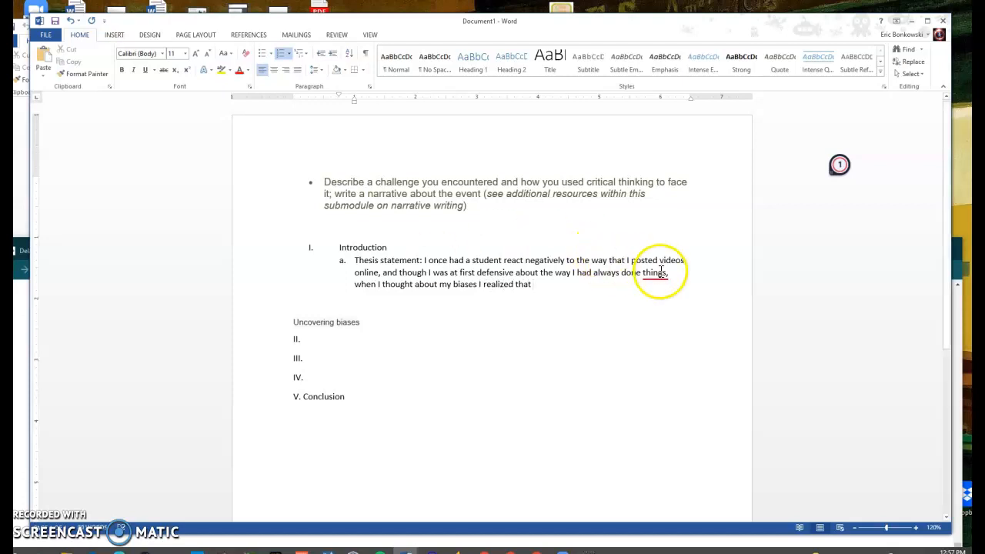
type("I")
key("BackSpace")
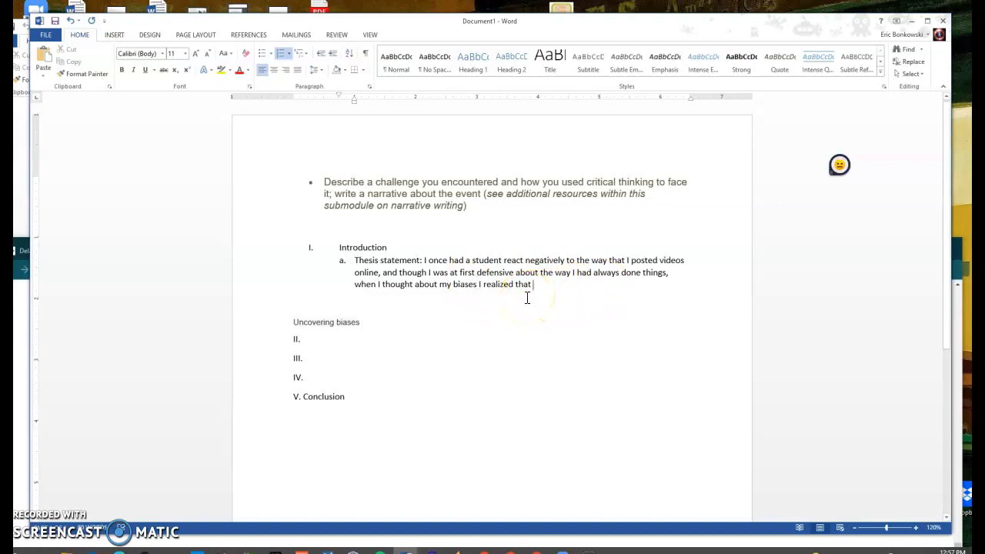
- Finish the thesis statement with "I could and should be open to changing the way that I had always done things."
left_click(554, 288)
type("I could and should be open to changing")
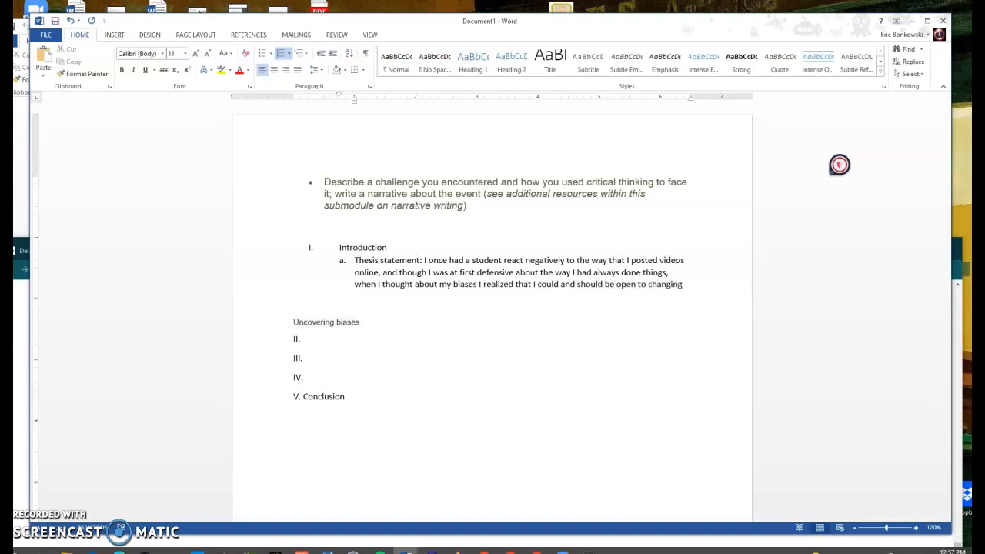
type(" the way the")
key("BackSpace")
type("at I had always done things.")
- Remove the repeated phrase "about the way I had always done things" after "defensive" in the thesis statement, keeping the comma
left_click_drag(667, 274, 516, 272)
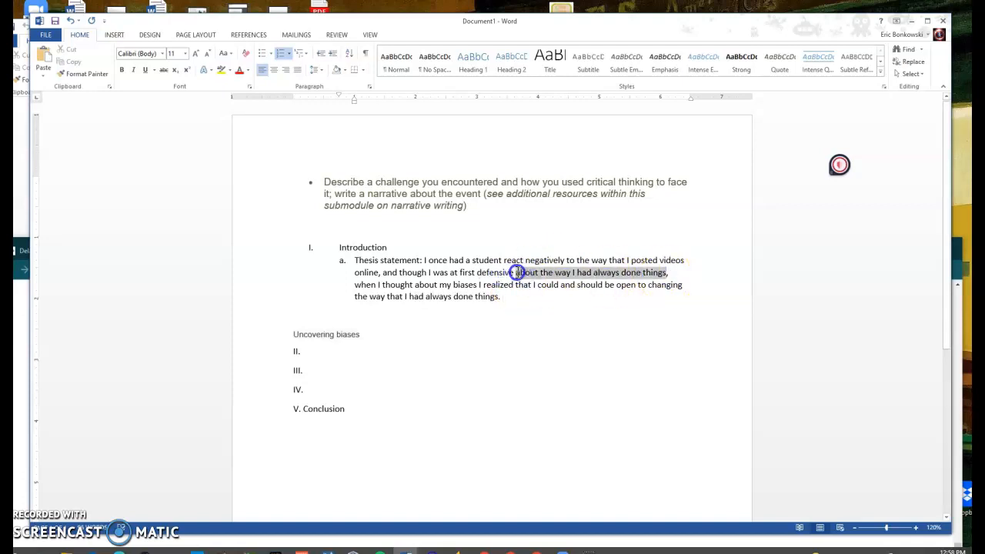
type(", when I thought")
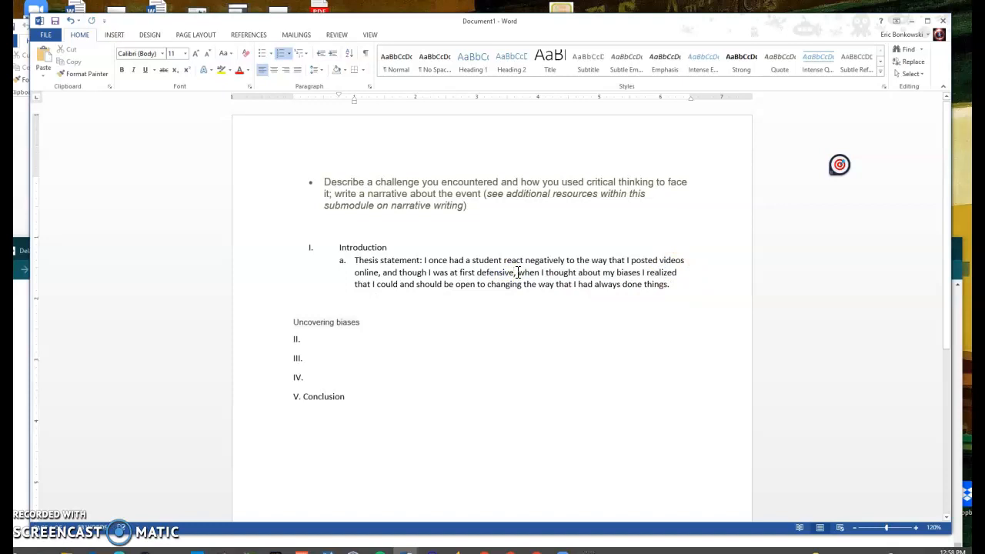
left_click(522, 305)
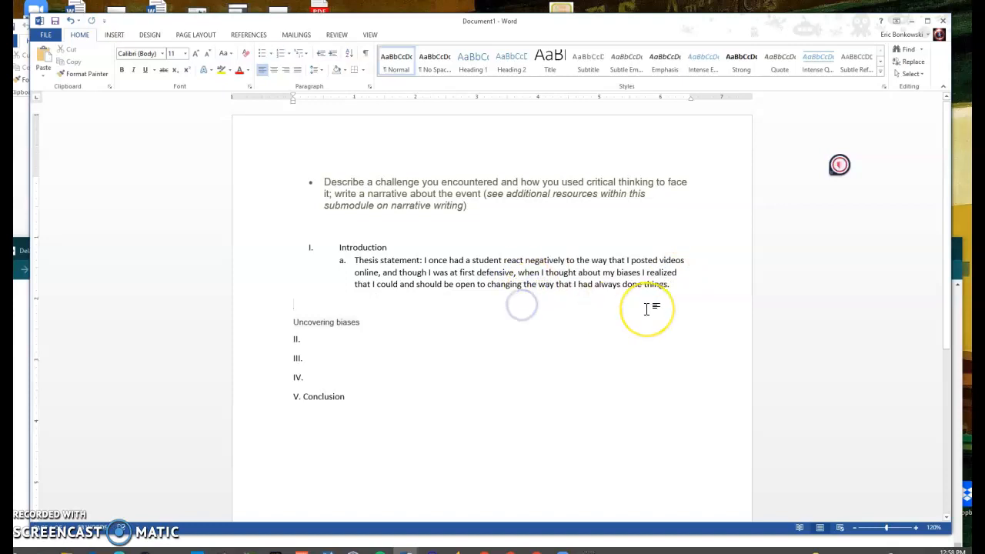
left_click(513, 263)
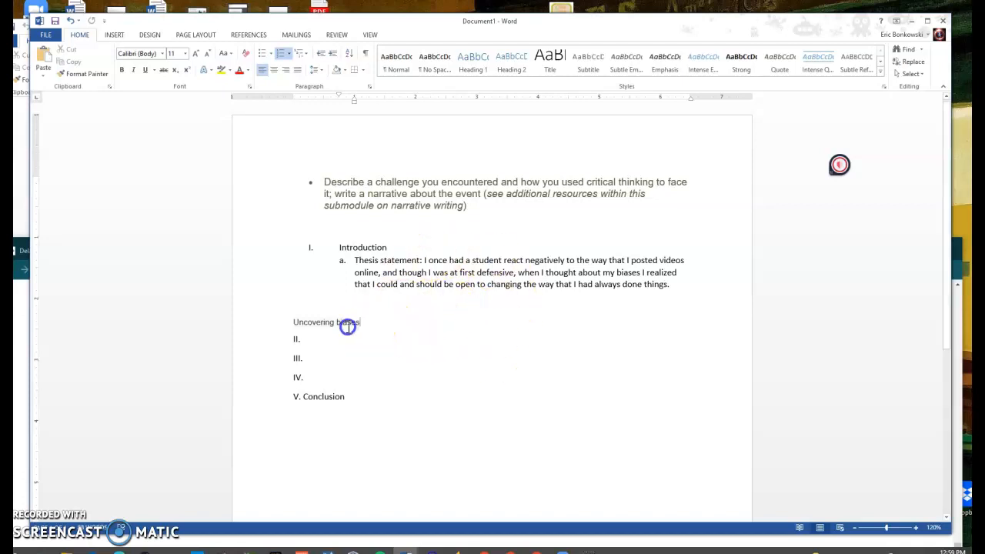
- Delete the "Uncovering biases" line above section II
left_click_drag(346, 325, 299, 325)
key("Delete")
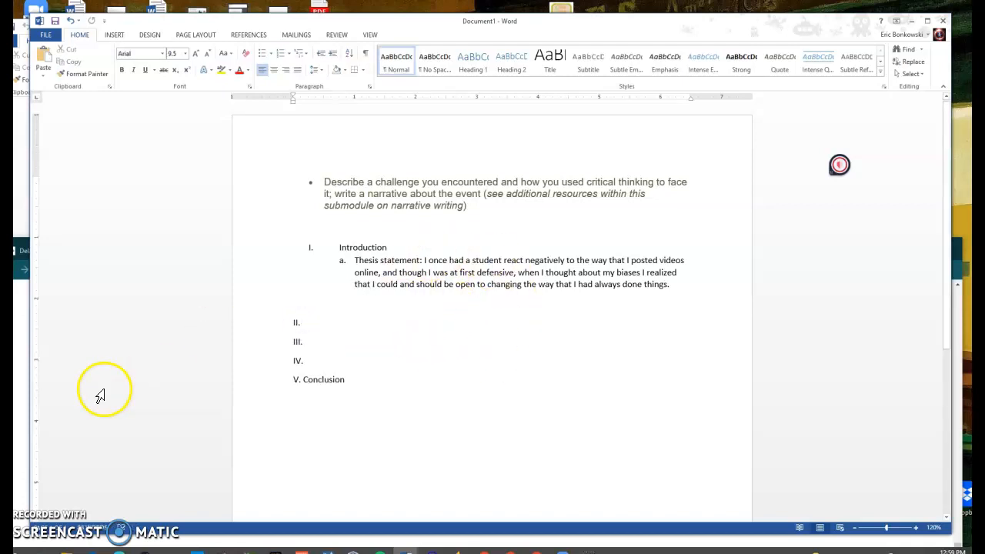
- Recheck the Critical Thinking IS list on the web page, and return to the outline with the cursor after "II."
left_click(22, 451)
left_click(299, 450)
left_click_drag(300, 433, 223, 435)
left_click(240, 435)
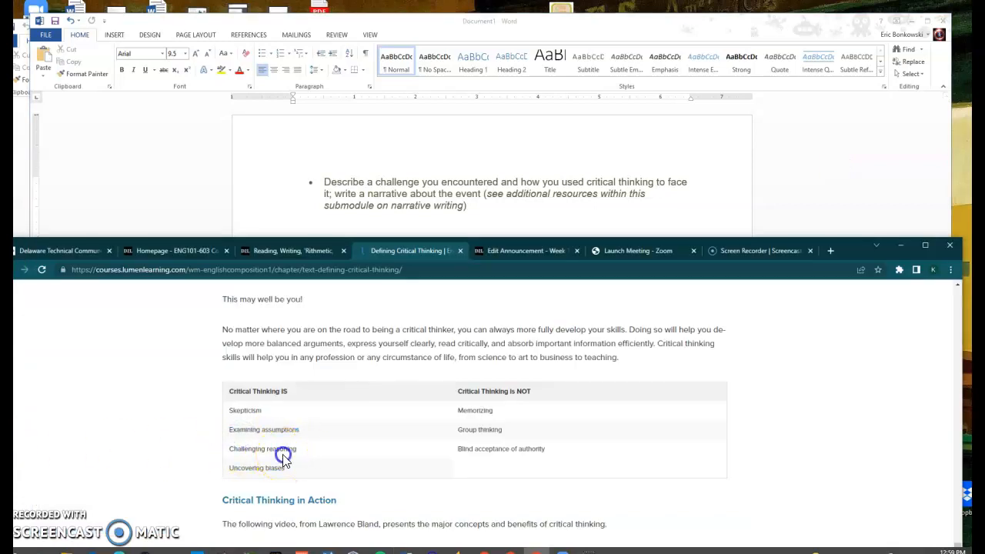
left_click(167, 167)
left_click(343, 330)
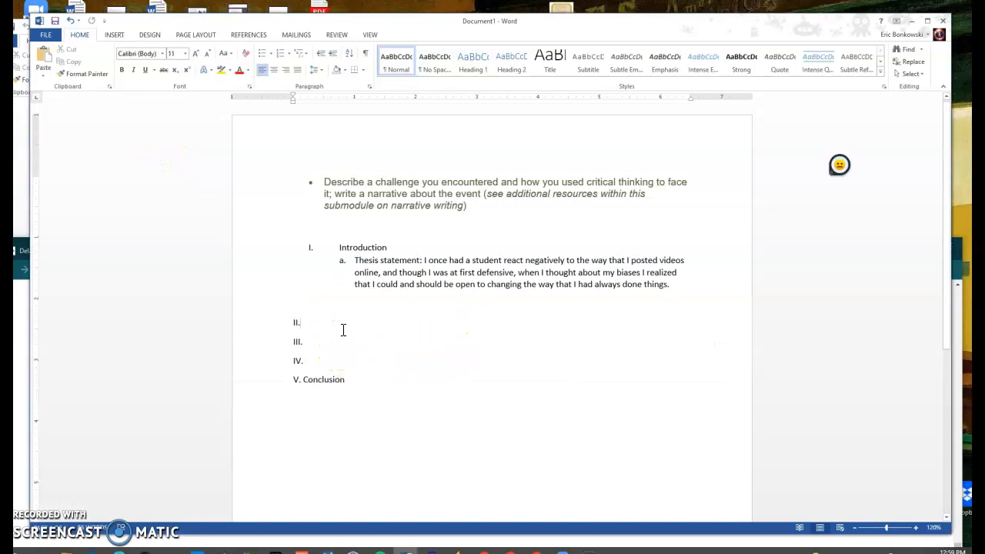
- Turn "II." into an indented outline item and fill it with "Uncovering biases"
key("Tab")
type("u")
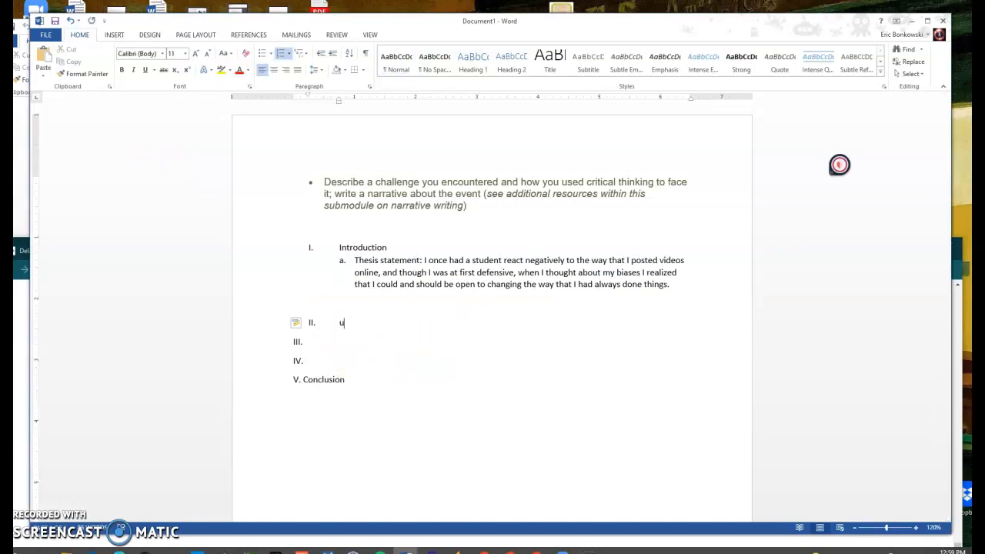
type("ncovering")
key("BackSpace")
key("BackSpace")
key("BackSpace")
key("BackSpace")
type("ring bia")
key("BackSpace")
key("BackSpace")
type("iases")
- Turn "III." into an indented outline item reading "Challenging assumptions"
left_click(346, 341)
key("Tab")
type("cha")
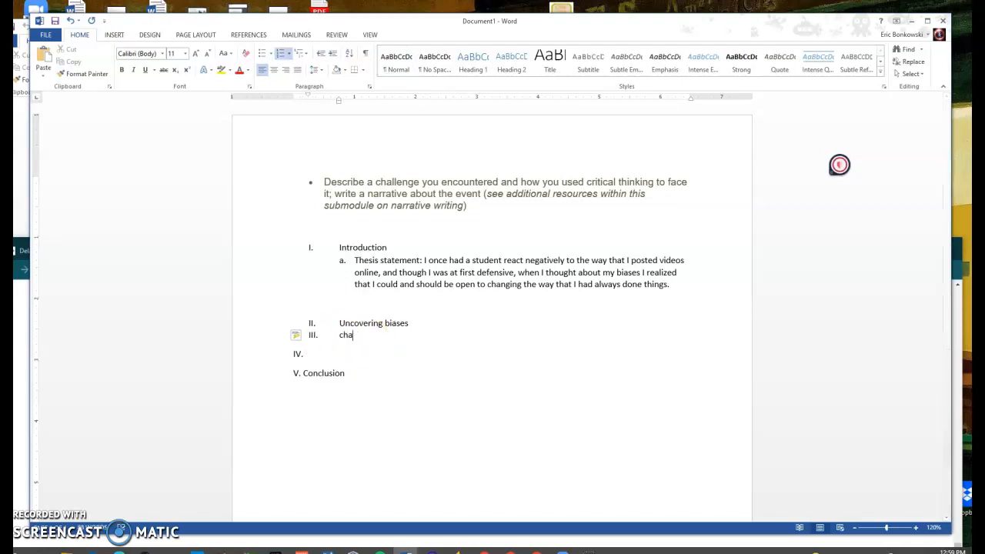
type("lennging assumptipon")
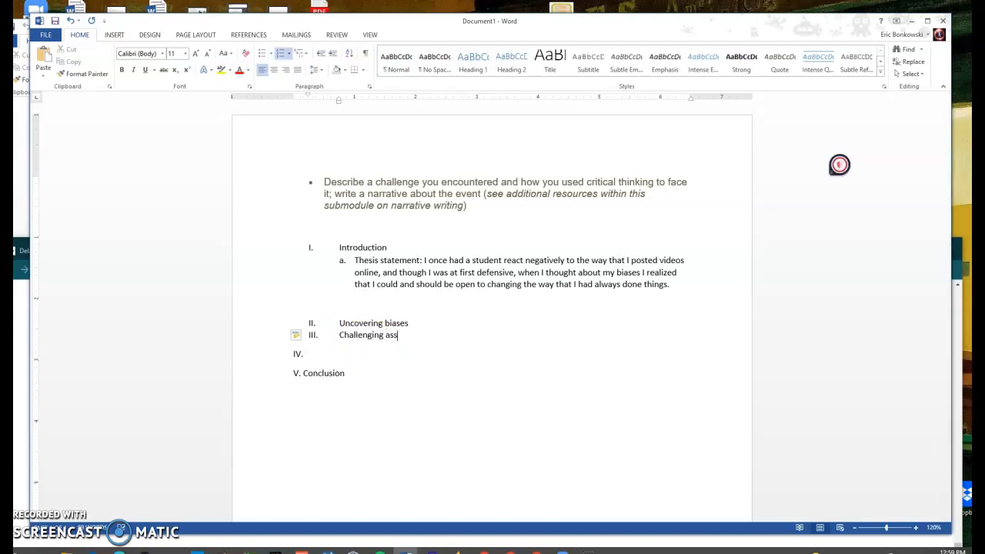
key("BackSpace")
key("BackSpace")
key("BackSpace")
key("BackSpace")
type("ions")
- Insert a new section II above "Uncovering biases" reading "Describe the event"
left_click(339, 324)
key("Return")
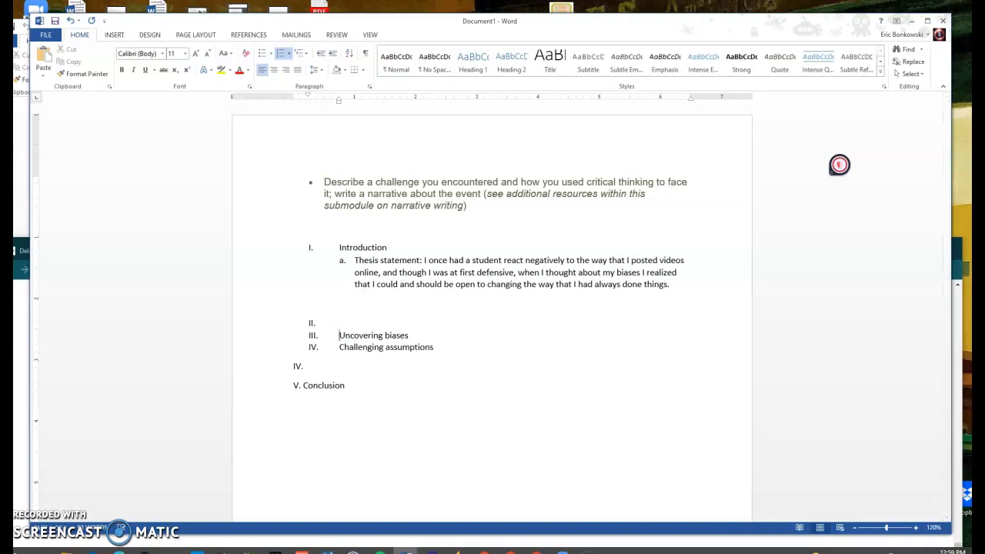
left_click(345, 323)
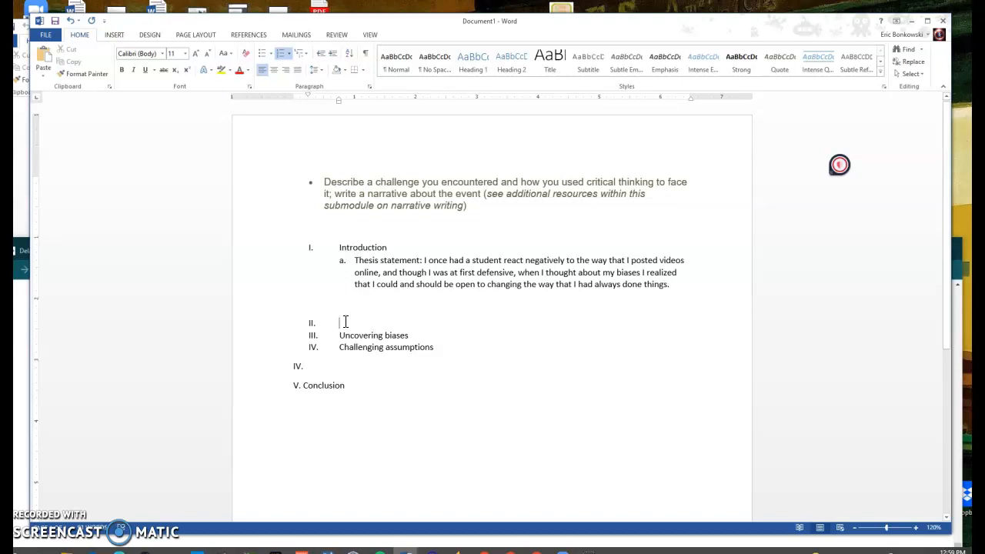
type("Desc")
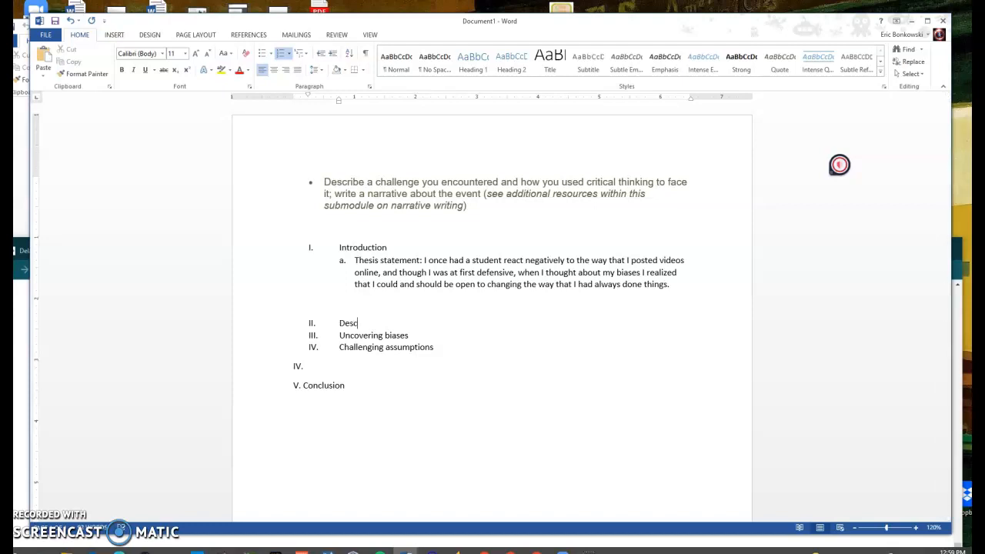
type("ribe the event")
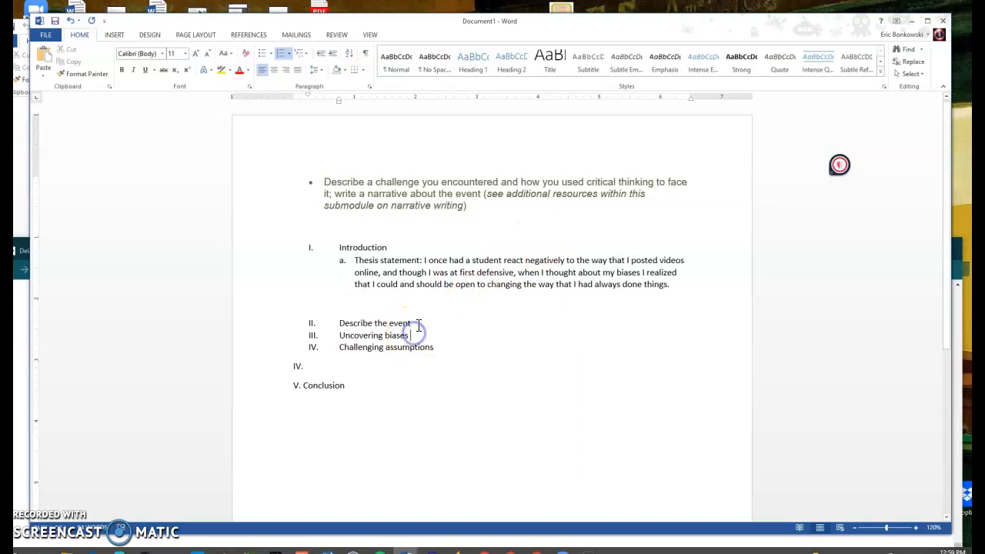
- Add sub-point a, "Explain the student's email", under "Describe the event"
key("Return")
key("Tab")
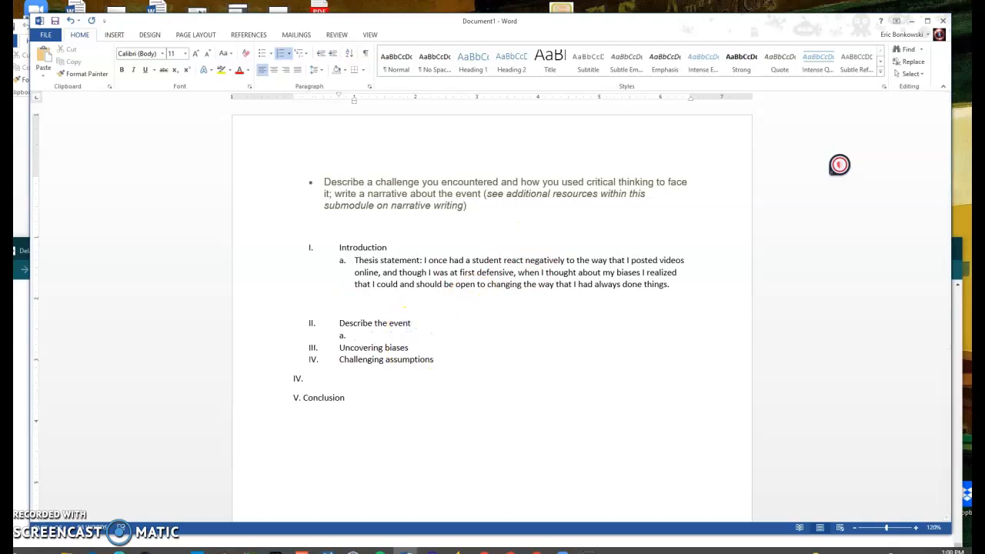
type("Explain the student's email")
key("Return")
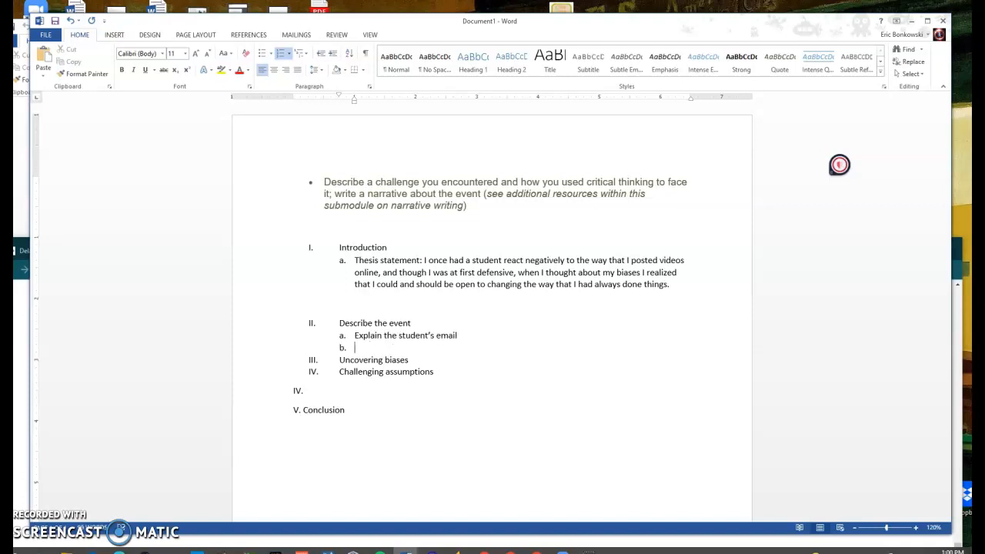
- Add sub-point b, "Explain how I had been giving video feedback", below the student's email point
type("E")
key("BackSpace")
key("BackSpace")
key("BackSpace")
key("BackSpace")
key("BackSpace")
key("Return")
type("explain how I had ")
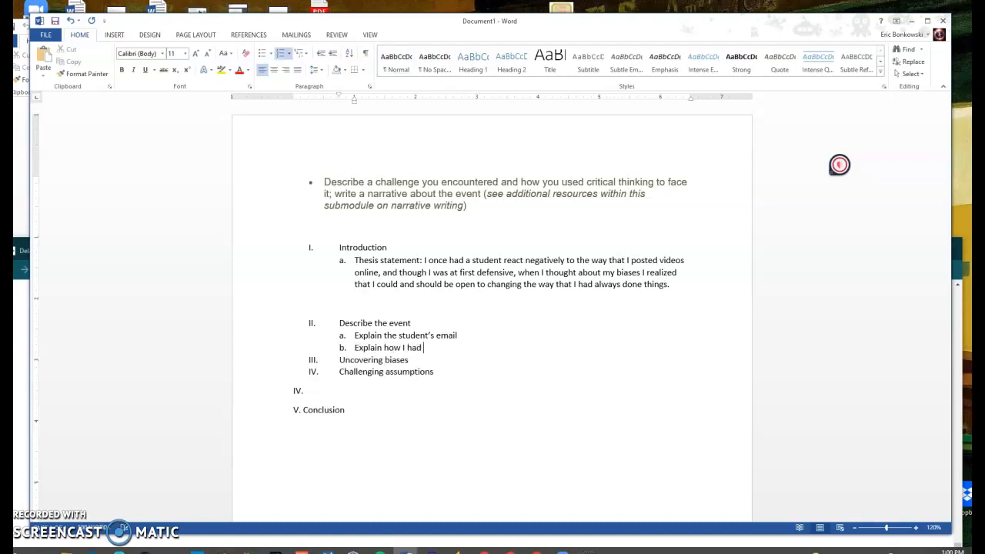
type("been giving video feedback")
- Nest the detail "Youtube links that were unlisted" under the video feedback sub-point
key("Return")
key("Tab")
type("un")
key("BackSpace")
key("BackSpace")
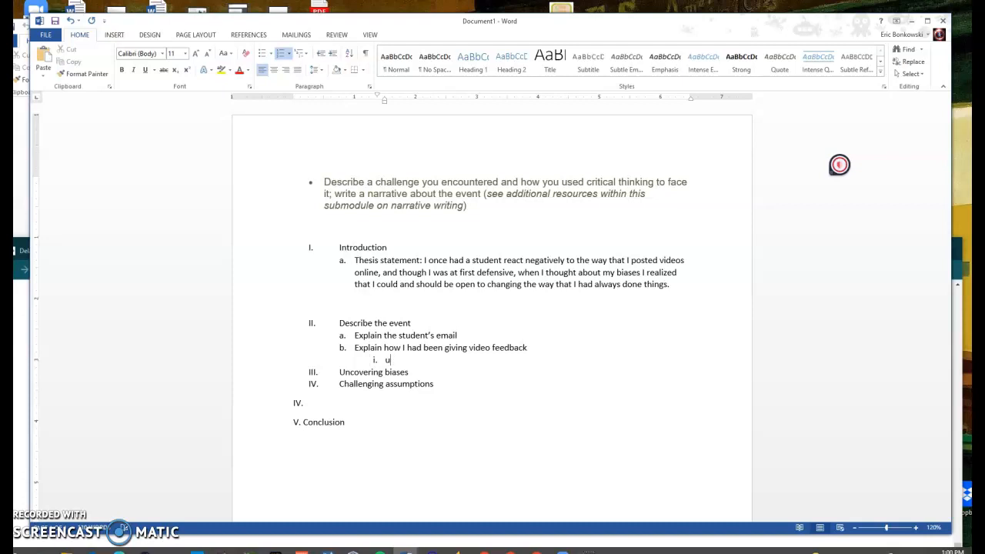
type("Youtube link")
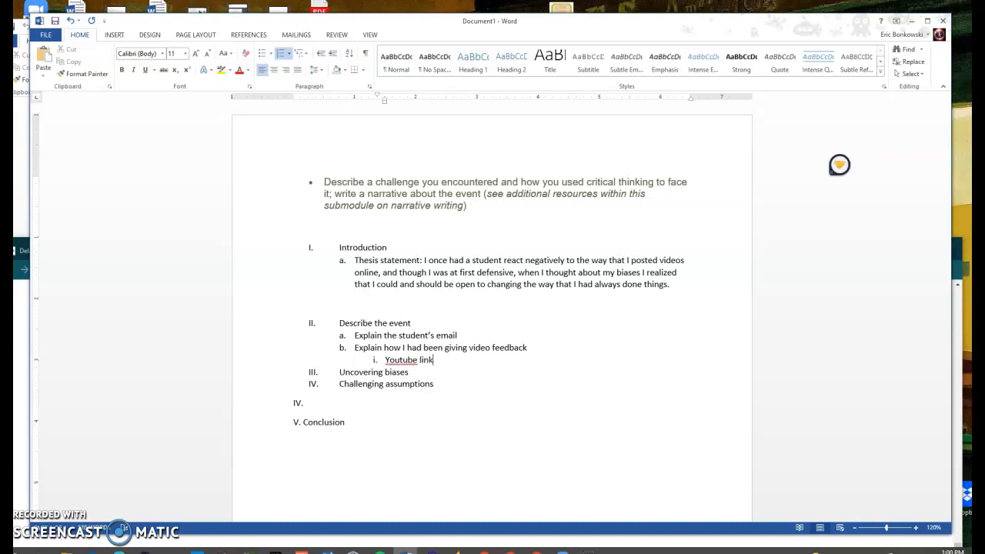
type("s un")
key("BackSpace")
key("BackSpace")
key("BackSpace")
type("tha")
key("BackSpace")
key("BackSpace")
key("BackSpace")
type("that wre")
key("BackSpace")
key("BackSpace")
type("ere unlisted")
- Add sub-point c, "How I faced it", at the same level as the video feedback sub-point
key("Return")
key("shift+Tab")
type("He")
key("BackSpace")
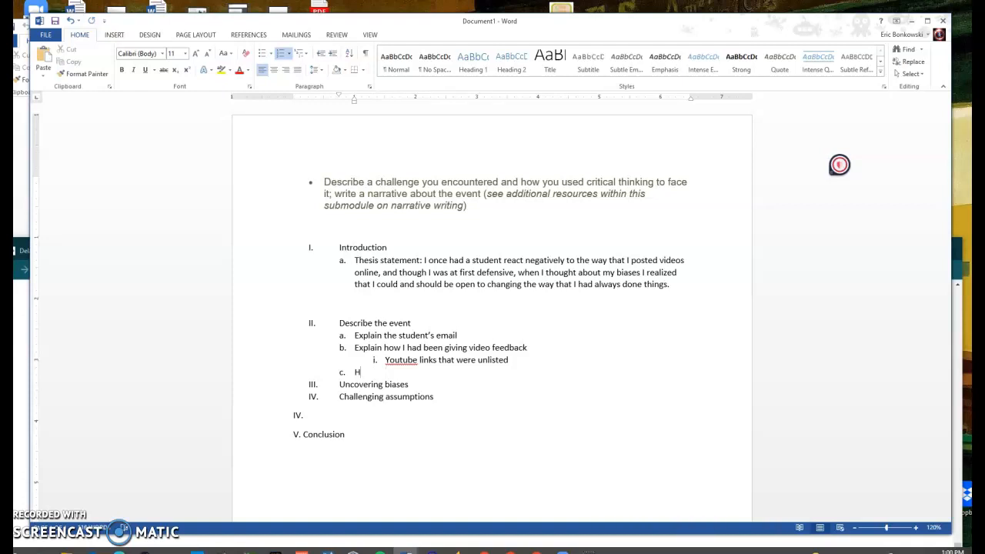
type("ow I faced it")
- Nest the detail "Changed to saving MP4s on my desktop" under "How I faced it", with "MP4s" capitalized
key("Return")
key("Tab")
type("Changed ")
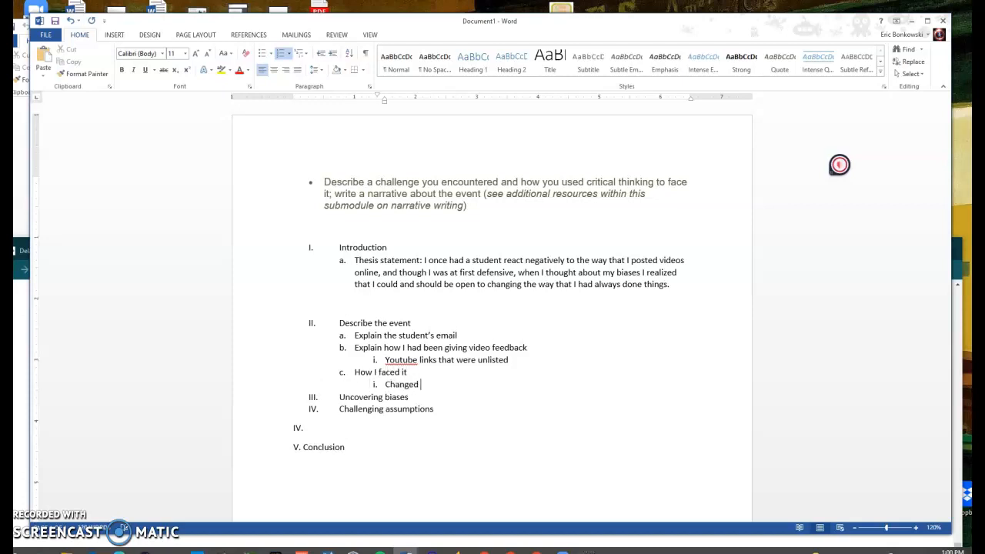
type("to saving Mp4s on my desktop")
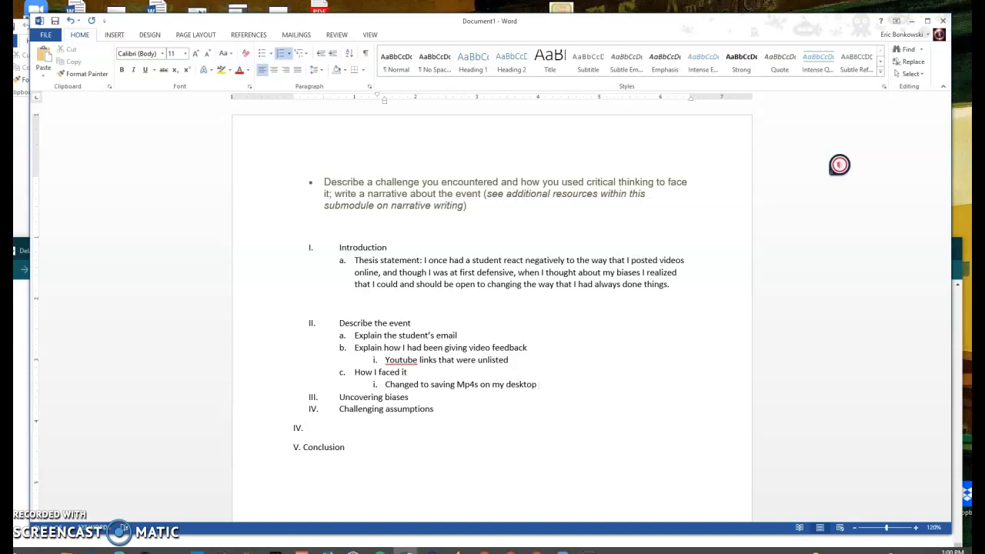
left_click(470, 390)
key("BackSpace")
type("P")
- Replace the section III text "Uncovering biases" with "My immediate reaction to the email was to be defensive"
left_click(440, 406)
left_click(412, 398)
key("BackSpace")
key("BackSpace")
key("BackSpace")
key("BackSpace")
key("BackSpace")
key("BackSpace")
key("BackSpace")
key("BackSpace")
key("BackSpace")
key("BackSpace")
key("BackSpace")
key("BackSpace")
key("BackSpace")
key("BackSpace")
key("BackSpace")
key("BackSpace")
key("BackSpace")
type("One")
key("BackSpace")
key("BackSpace")
key("BackSpace")
type("In")
key("BackSpace")
key("BackSpace")
type("My immed")
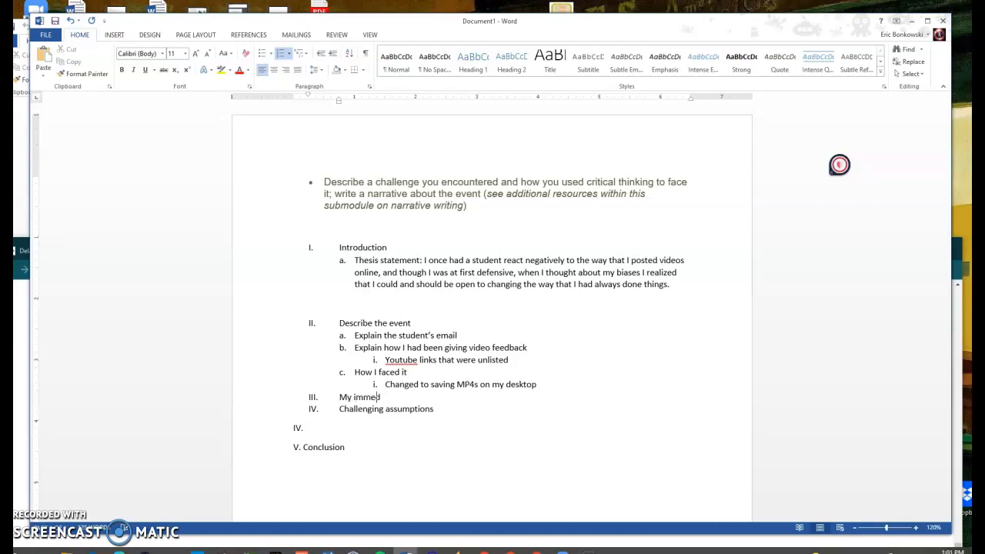
type("iate reaction to the email w")
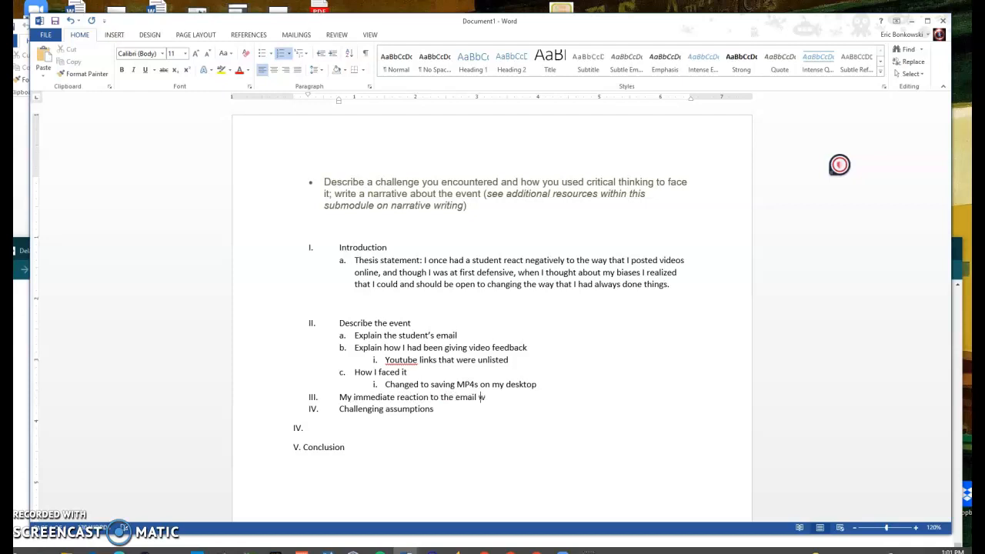
type("as to be defensive")
- Replace the section IV text "Challenging assumptions" with "Uncovering biases"
left_click(379, 413)
left_click_drag(440, 411, 355, 412)
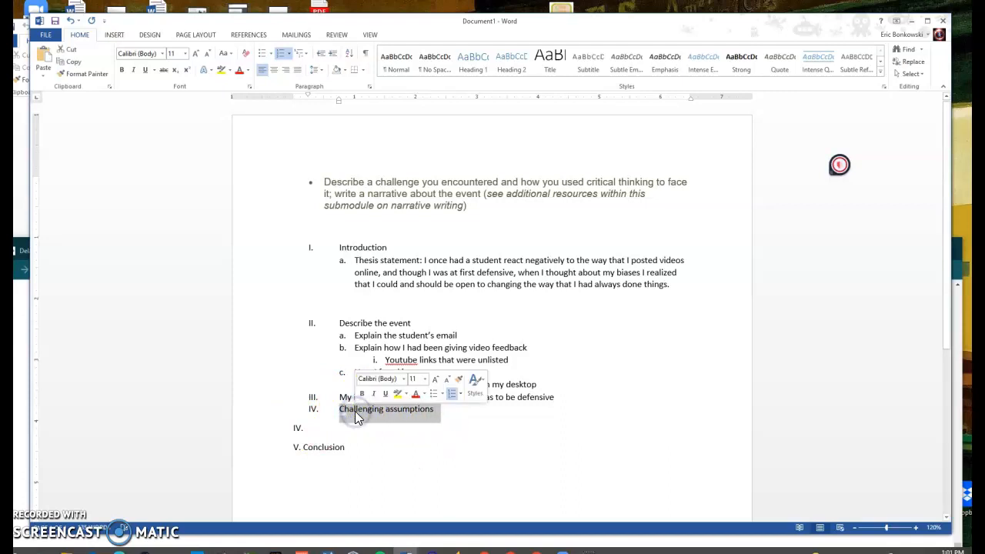
type("uncovering biases")
- Try extending the section III sentence with "because I had always done", and remove the addition
left_click(555, 396)
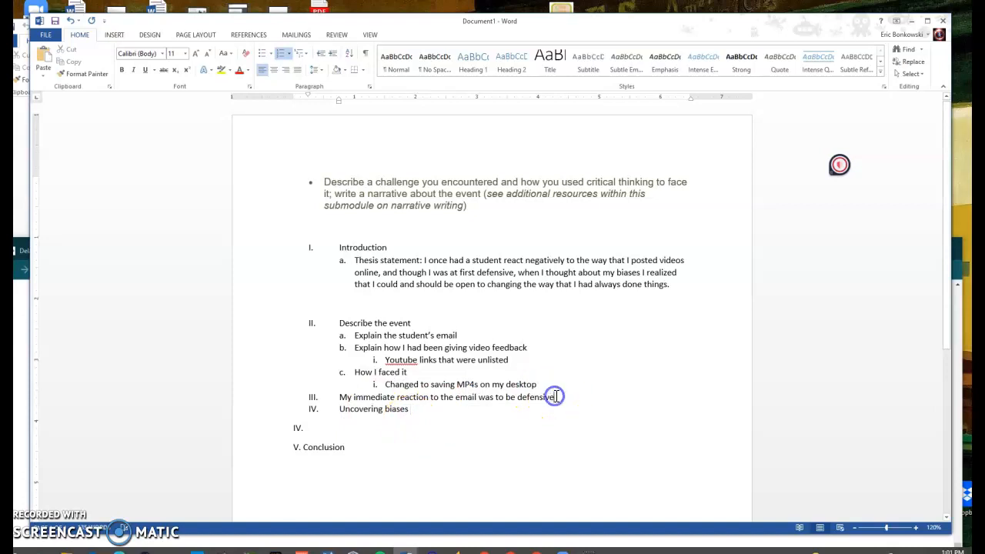
type("because I have")
key("BackSpace")
key("BackSpace")
type("d always doen")
key("BackSpace")
key("BackSpace")
key("BackSpace")
type("ne")
key("BackSpace")
key("BackSpace")
key("BackSpace")
key("BackSpace")
key("BackSpace")
key("BackSpace")
key("BackSpace")
key("BackSpace")
key("BackSpace")
key("BackSpace")
key("BackSpace")
key("BackSpace")
key("BackSpace")
key("BackSpace")
key("BackSpace")
key("BackSpace")
key("BackSpace")
key("BackSpace")
key("BackSpace")
key("BackSpace")
key("BackSpace")
key("BackSpace")
key("BackSpace")
key("BackSpace")
key("BackSpace")
key("BackSpace")
- Clear the "Uncovering biases" text from section IV and enter "Challenging assumptions" in its place
left_click(426, 405)
key("BackSpace")
key("BackSpace")
key("BackSpace")
key("BackSpace")
key("BackSpace")
key("BackSpace")
key("BackSpace")
key("BackSpace")
key("BackSpace")
key("BackSpace")
key("BackSpace")
key("BackSpace")
key("BackSpace")
key("BackSpace")
key("BackSpace")
key("BackSpace")
key("BackSpace")
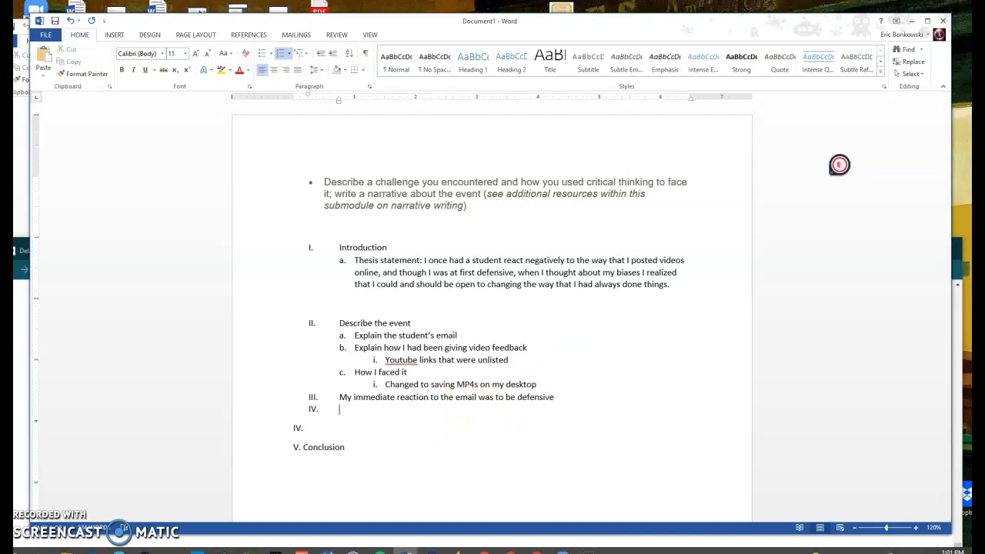
type("challenging assumptions")
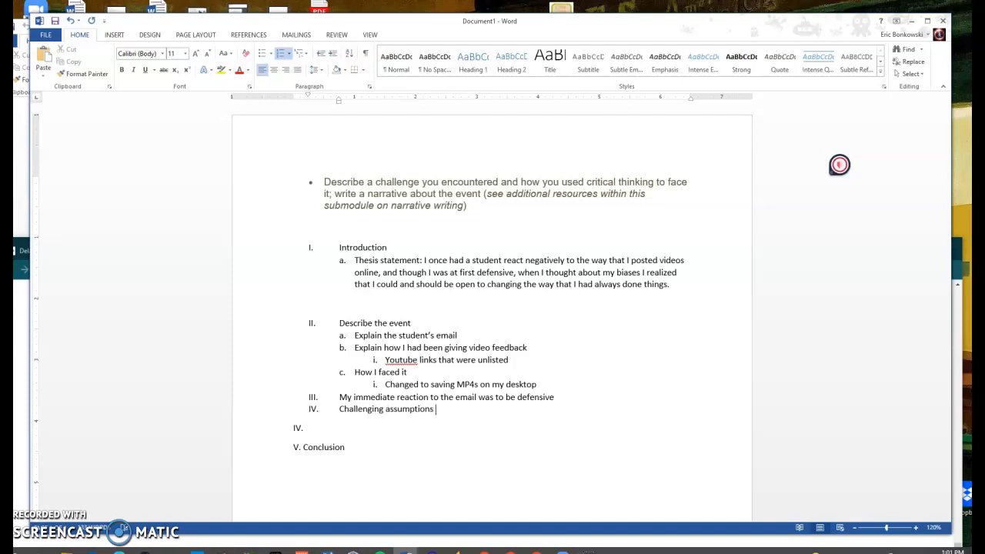
- Continue the section III sentence after "defensive" with ", which, upon reflection, revealed"
left_click(562, 400)
type(", which ")
type("was")
key("BackSpace")
key("BackSpace")
key("BackSpace")
type("should")
key("BackSpace")
key("BackSpace")
key("BackSpace")
key("BackSpace")
key("BackSpace")
key("BackSpace")
key("BackSpace")
key("BackSpace")
key("BackSpace")
key("BackSpace")
key("BackSpace")
key("BackSpace")
type(", bu")
key("BackSpace")
type("whcih ")
type(", upon reflection")
type(", revealed how")
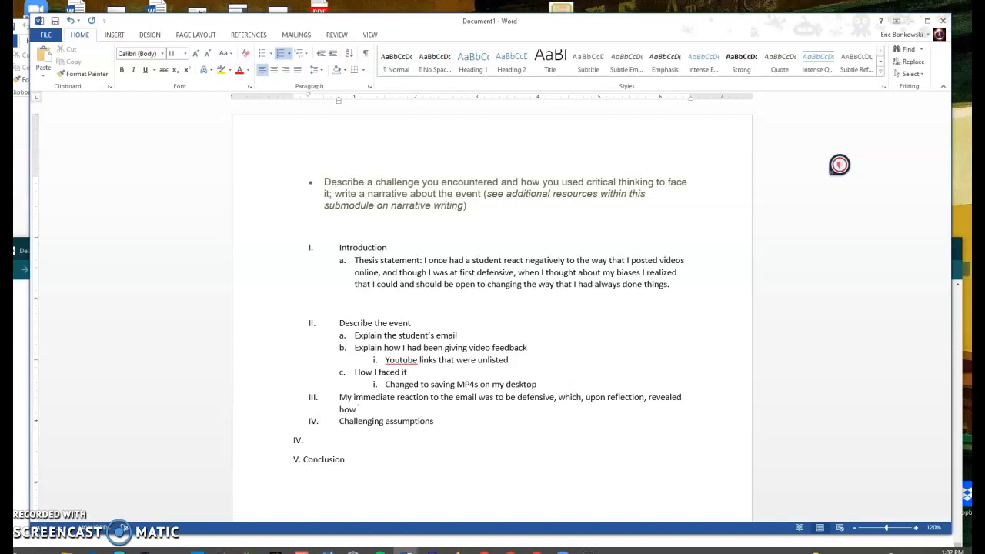
key("BackSpace")
key("BackSpace")
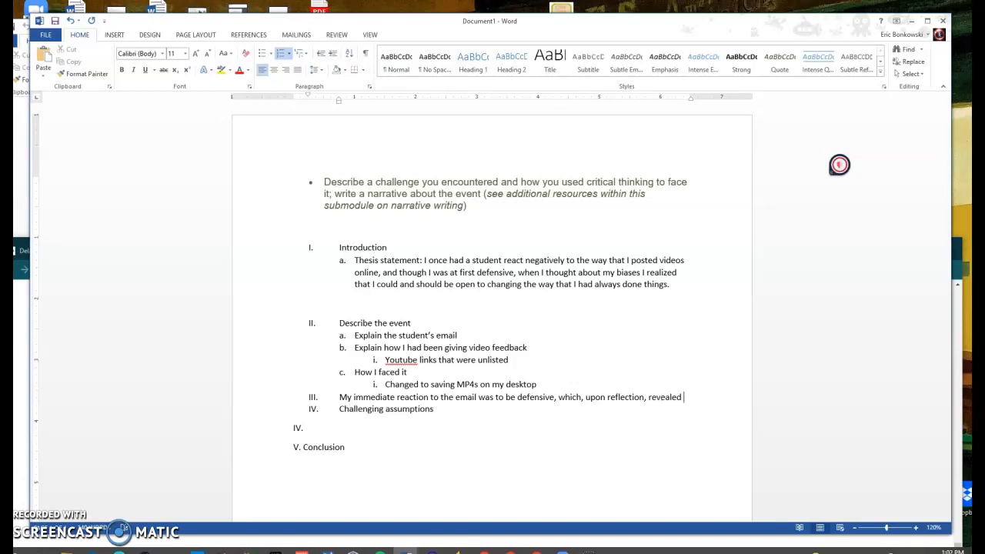
- Finish the section III sentence with "some of my biases about what it means to be a teacher." and add an empty sub-item a beneath it
type("some of my biases ab")
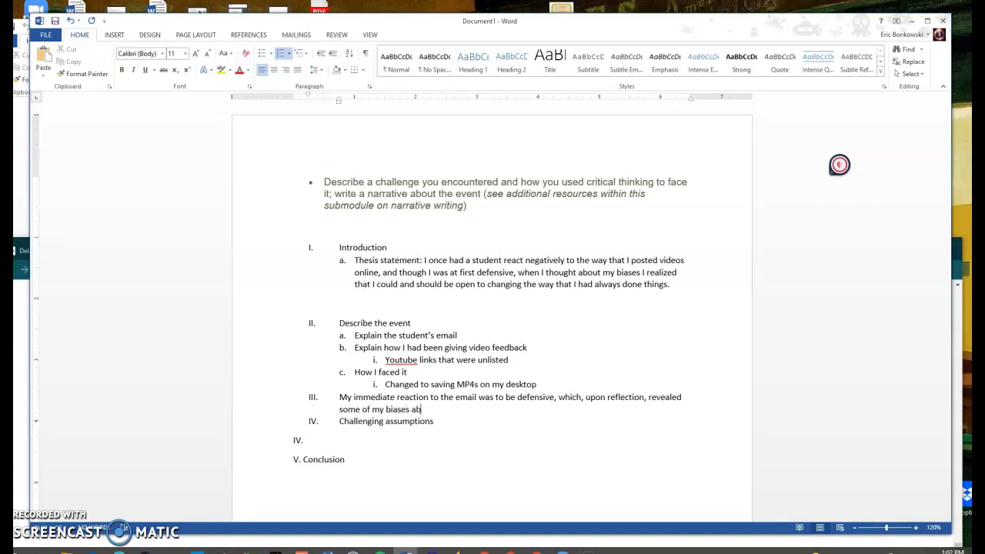
type("out what it menas to be a teacher.")
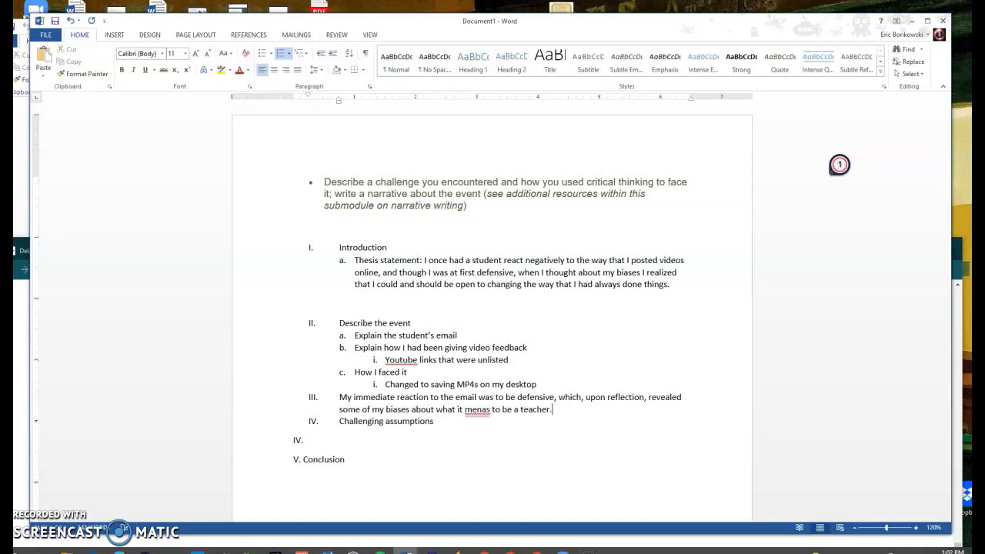
key("Return")
key("Tab")
right_click(477, 409)
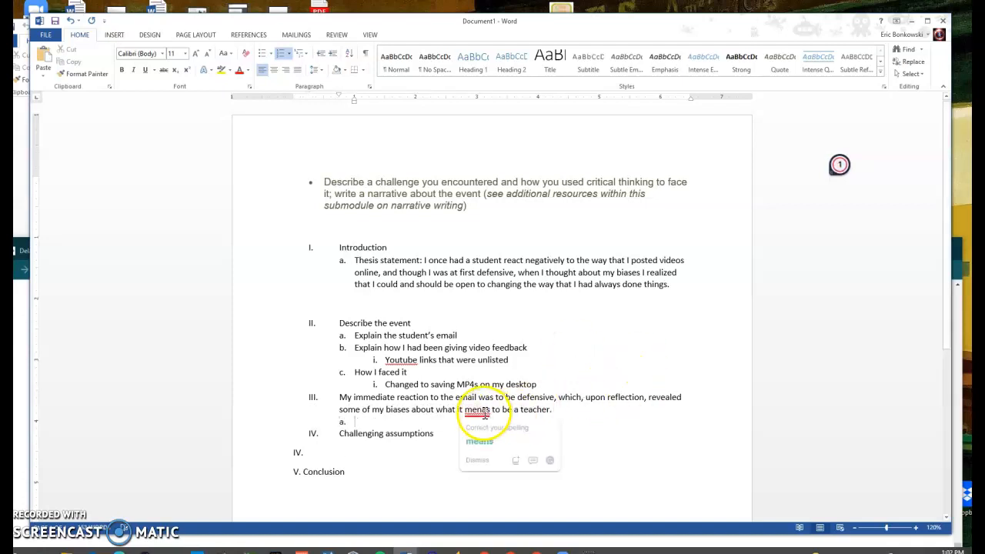
left_click(478, 443)
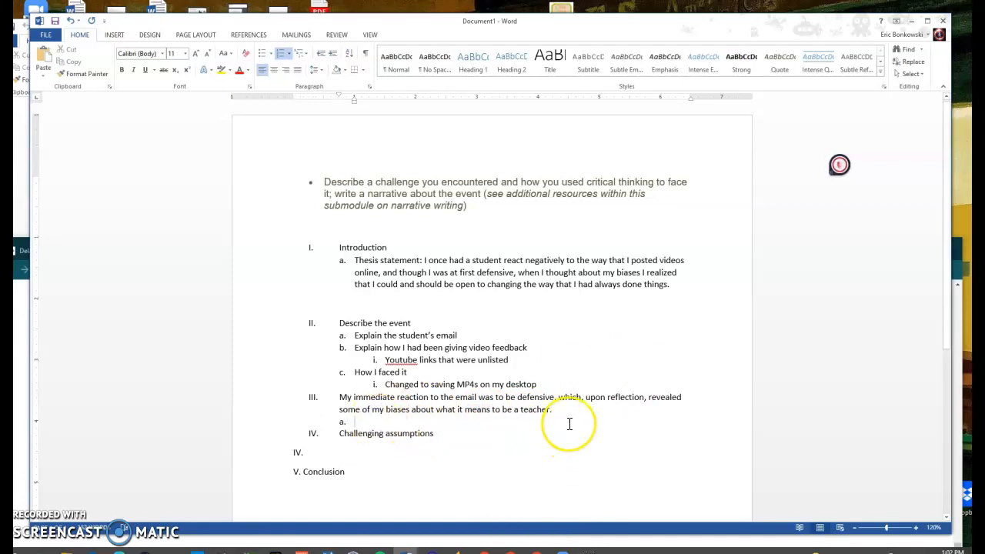
type("Al")
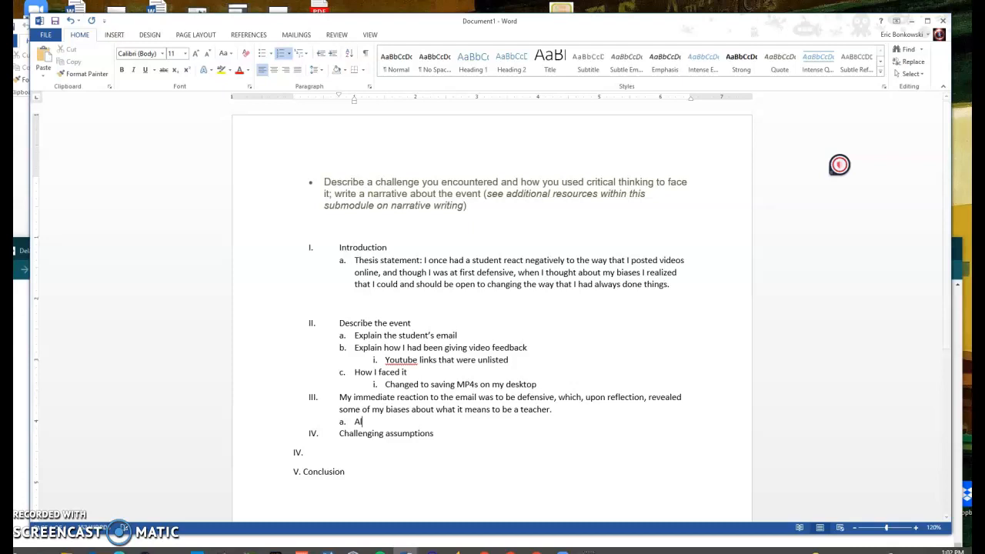
type("ways in con")
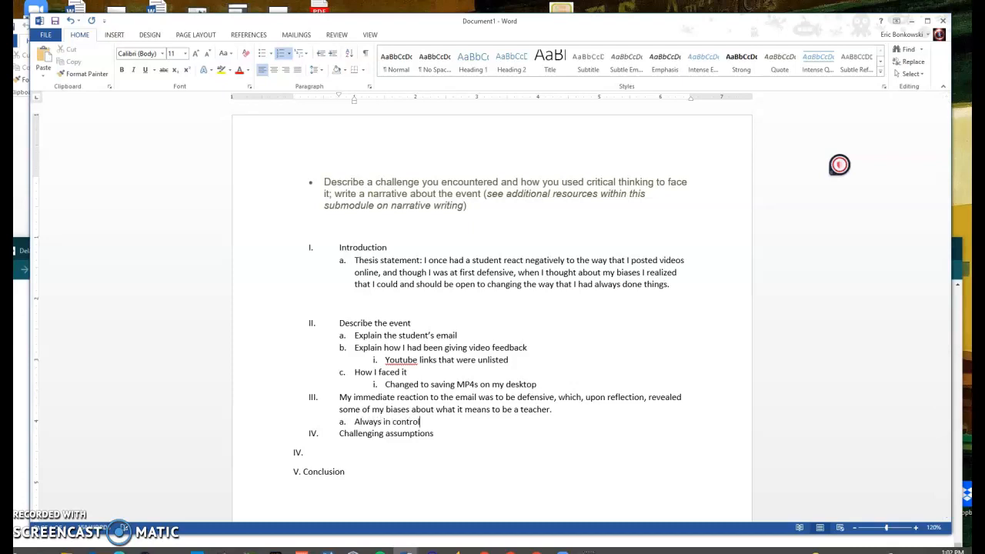
type("trol")
key("Return")
key("Tab")
key("shift+Tab")
key("Return")
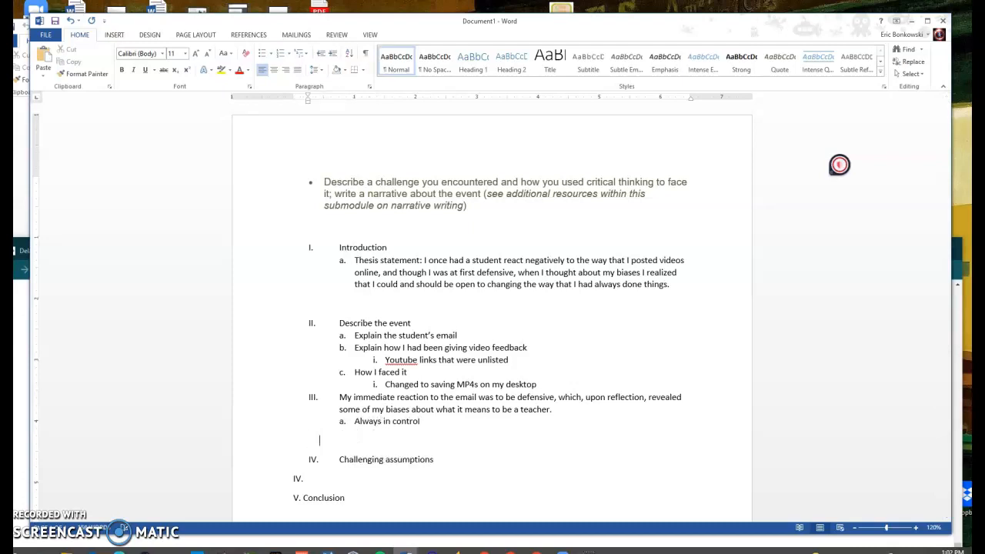
key("BackSpace")
key("BackSpace")
key("BackSpace")
key("BackSpace")
key("BackSpace")
key("BackSpace")
key("BackSpace")
key("BackSpace")
key("BackSpace")
key("BackSpace")
key("BackSpace")
key("BackSpace")
key("BackSpace")
key("BackSpace")
key("BackSpace")
key("BackSpace")
key("BackSpace")
key("BackSpace")
- Enter "Bias- teachers are right" as sub-item a of section III and add an empty sub-item b
type("Bias")
type("- always")
key("BackSpace")
key("BackSpace")
key("BackSpace")
key("BackSpace")
type("teachers are wright")
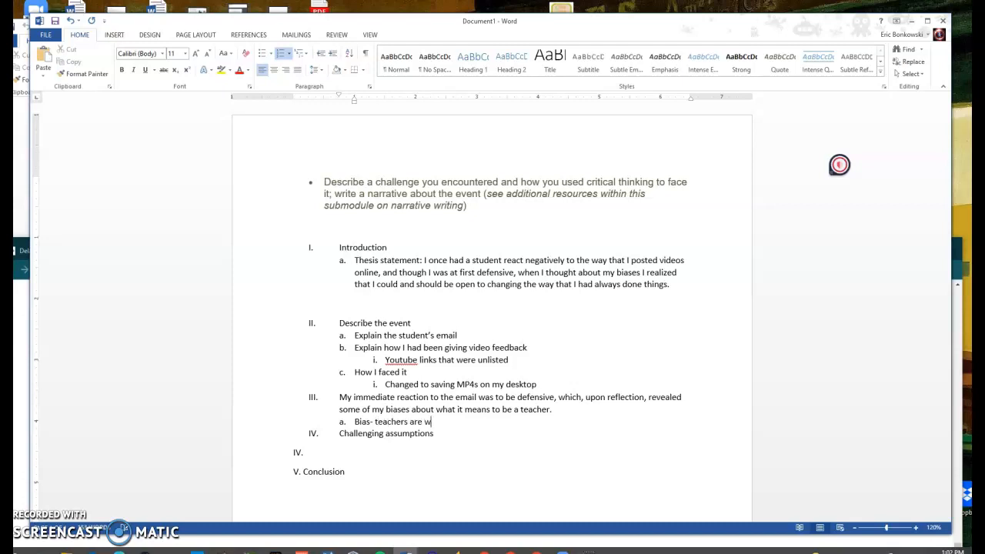
key("Return")
key("BackSpace")
key("BackSpace")
key("BackSpace")
key("BackSpace")
key("BackSpace")
key("BackSpace")
key("BackSpace")
key("BackSpace")
key("BackSpace")
type("right")
key("Return")
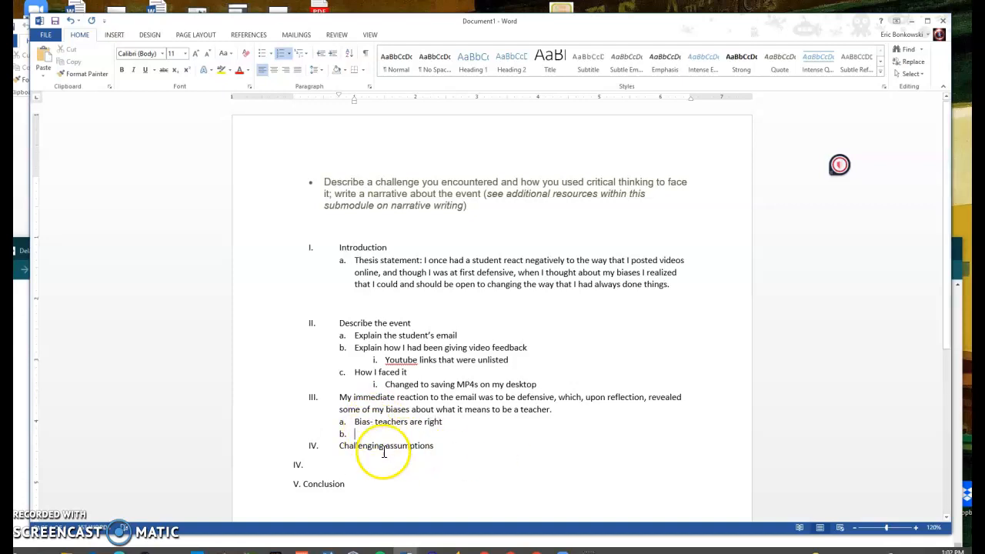
- Switch to the Defining Critical Thinking web page and copy the sentence about critical thinkers being willing to examine their own beliefs
left_click_drag(604, 23, 528, 297)
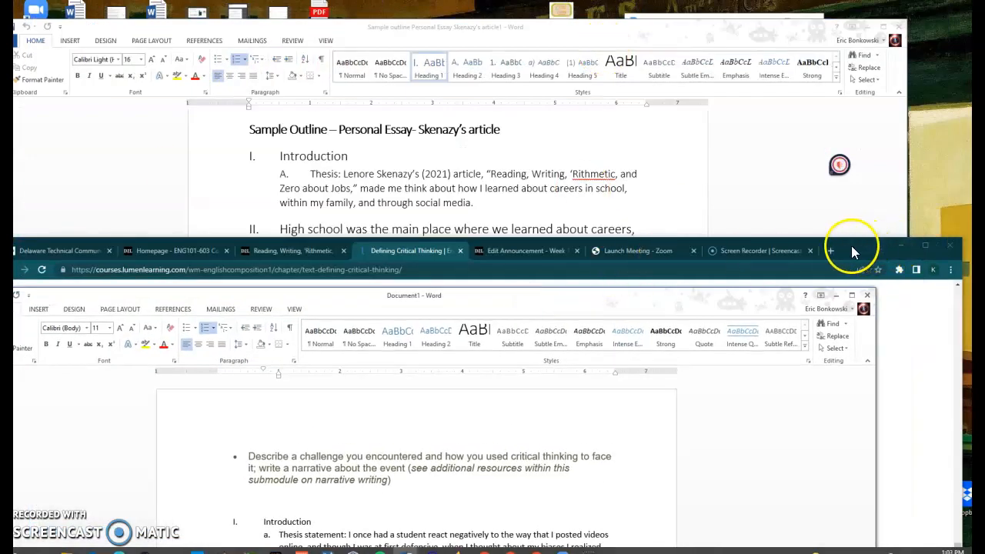
left_click_drag(850, 245, 851, 115)
scroll(469, 316, "down", 2)
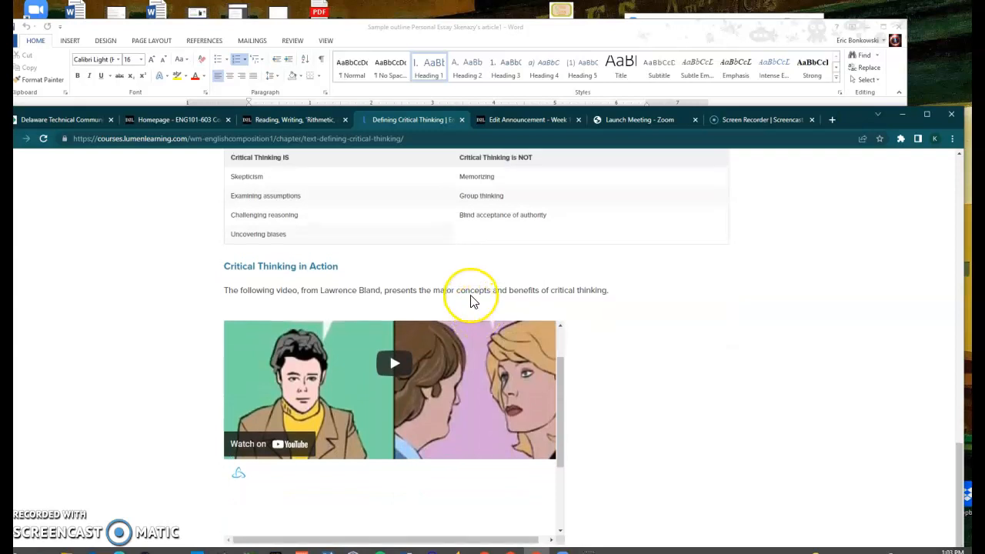
scroll(475, 308, "up", 3)
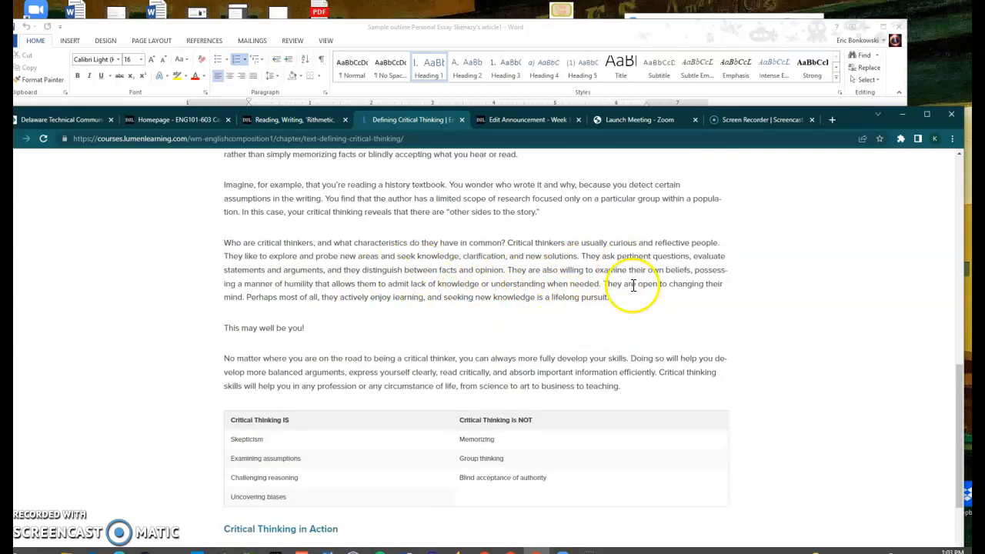
scroll(585, 261, "down", 1)
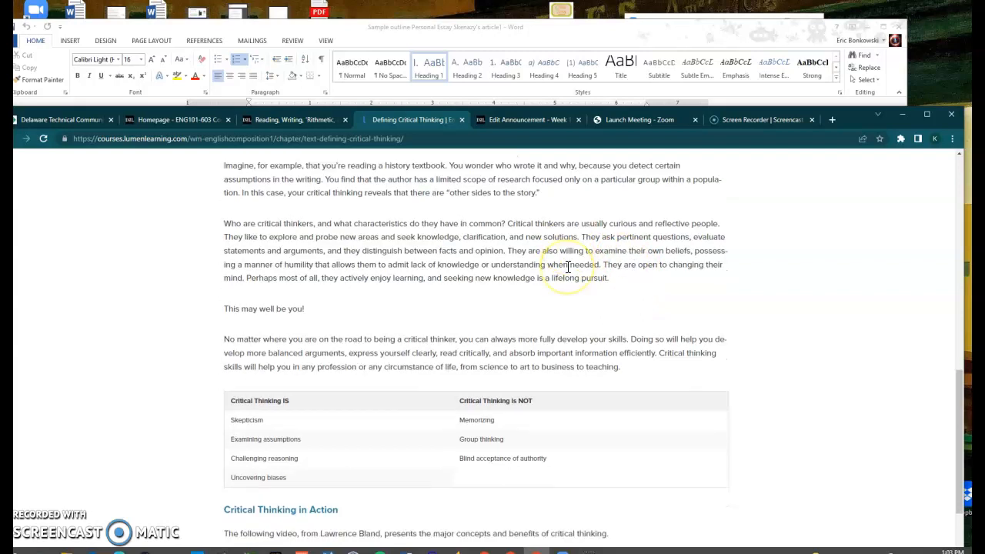
left_click_drag(510, 216, 604, 238)
key("ctrl+c")
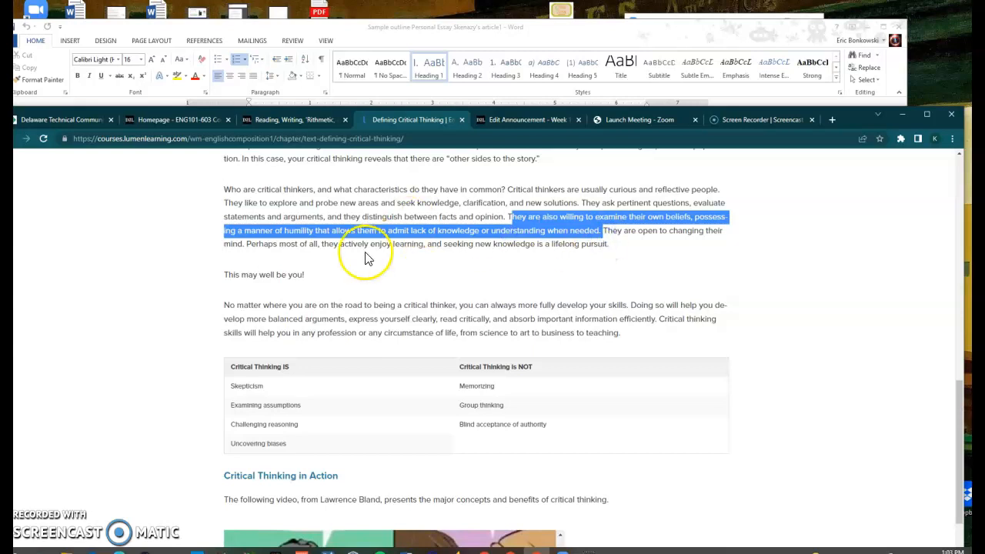
- Return to the Word outline and fill section III's sub-item b with "Quote from article:" followed by the copied sentence
left_click_drag(847, 120, 983, 153)
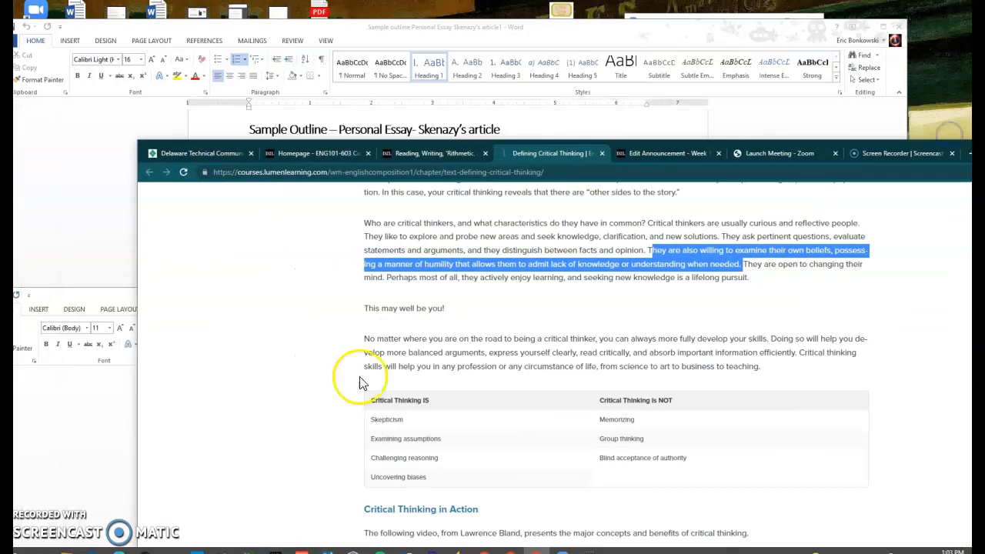
left_click_drag(48, 302, 137, 3)
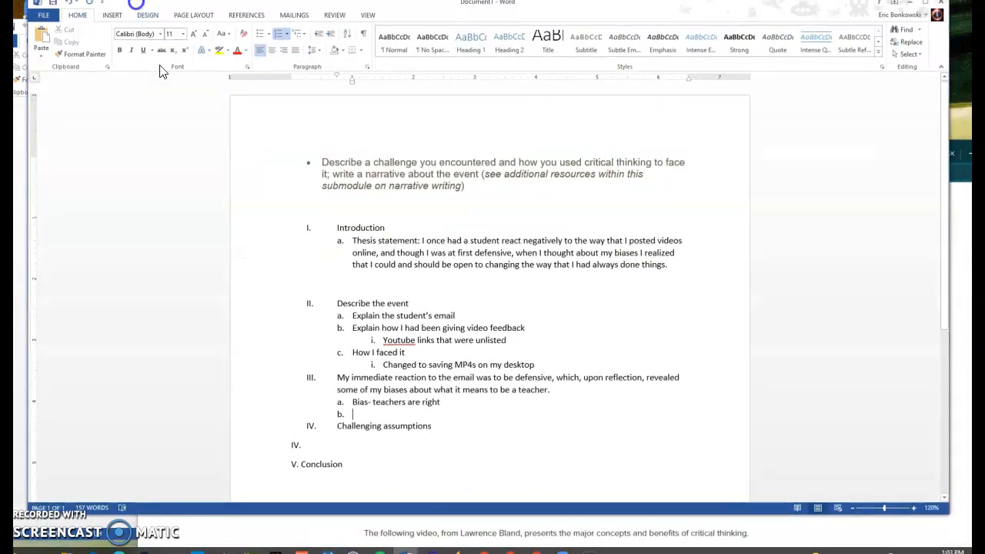
type("O")
type("uote ")
type("from ")
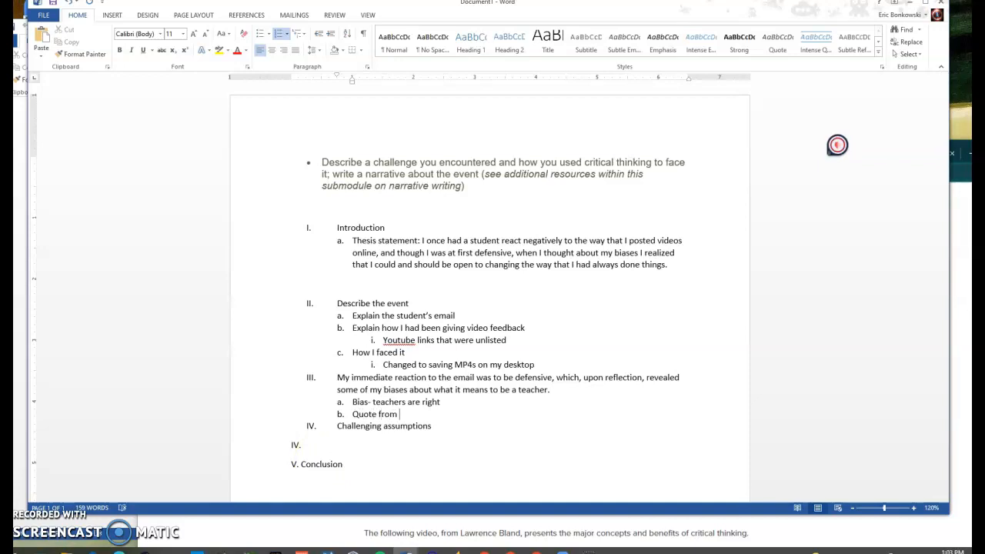
type("article:")
key("ctrl+v")
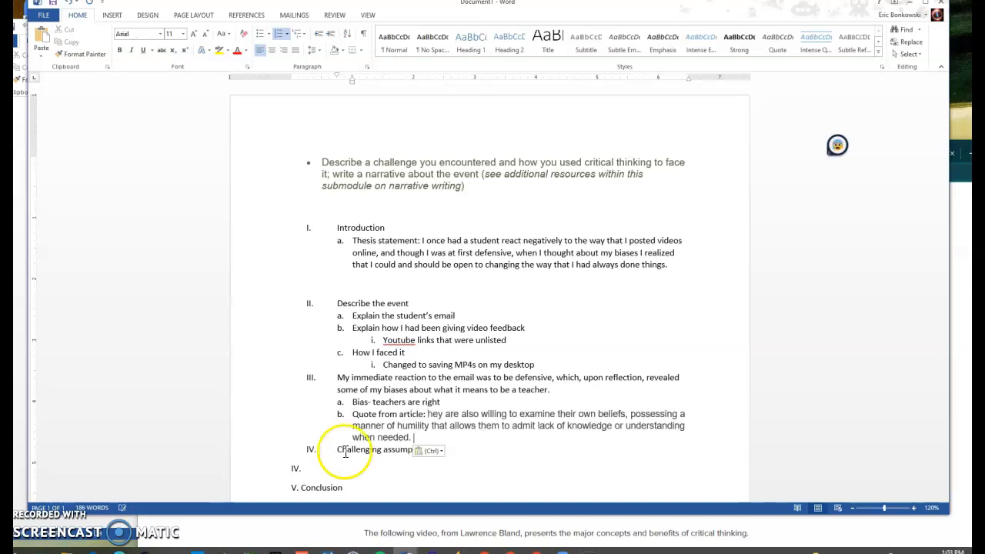
- Enclose the pasted article sentence in quotation marks and restore the capital T of "They"
left_click(429, 413)
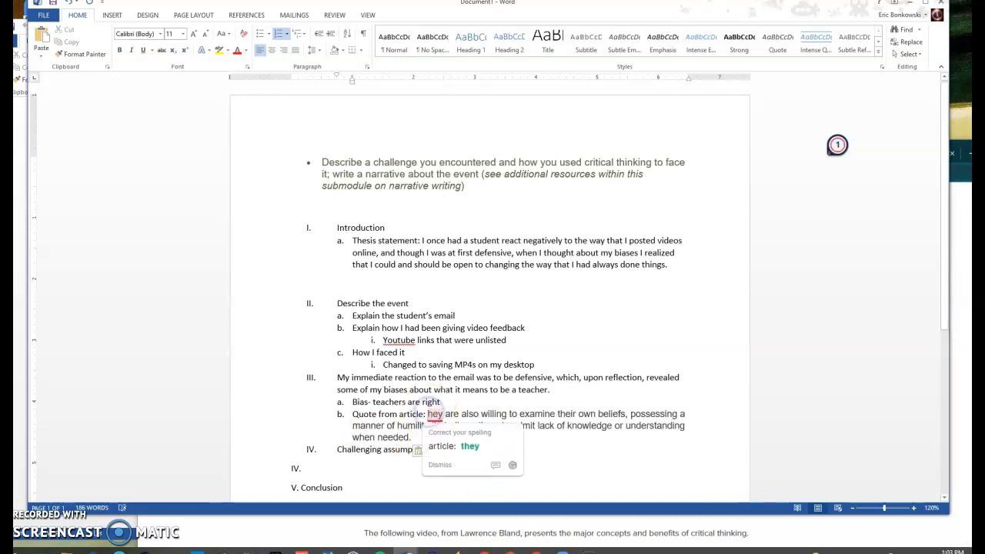
type("\"T")
left_click(484, 448)
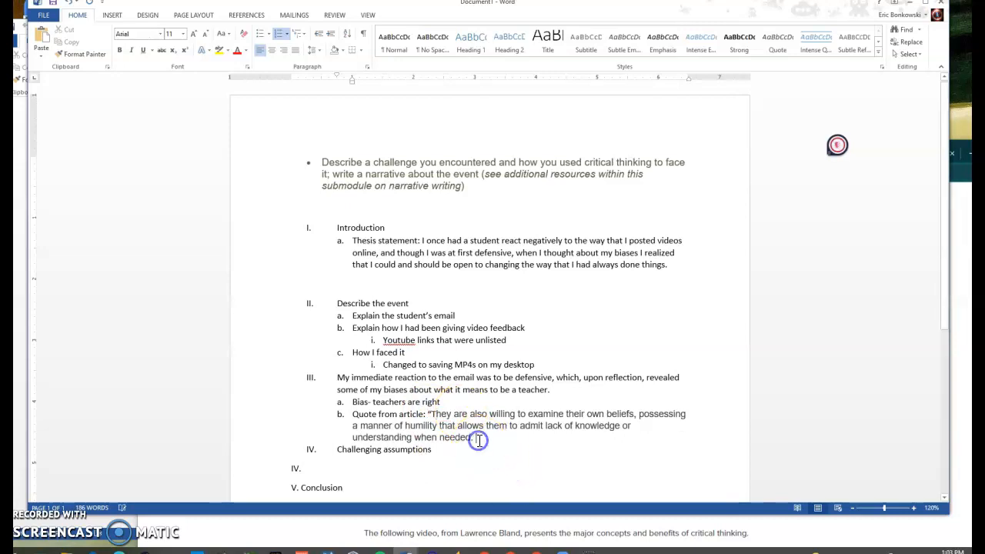
type("\"")
- Replace "Challenging assumptions" in section IV with "In this situation I had to challenge the assumption that the way I was"
left_click(453, 453)
scroll(454, 453, "down", 1)
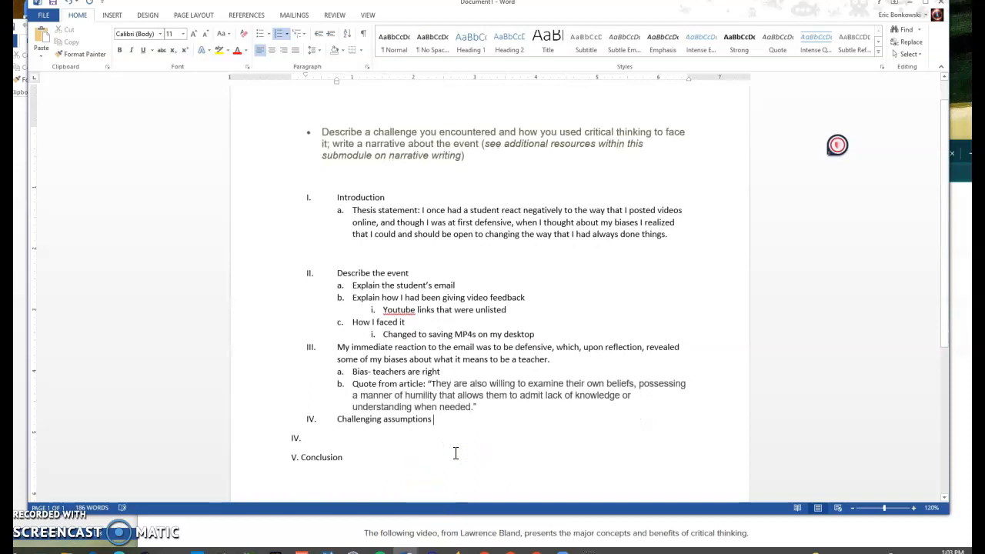
key("BackSpace")
key("BackSpace")
key("BackSpace")
key("BackSpace")
key("BackSpace")
key("BackSpace")
key("BackSpace")
key("BackSpace")
key("BackSpace")
key("BackSpace")
key("BackSpace")
key("BackSpace")
key("BackSpace")
key("BackSpace")
key("BackSpace")
key("BackSpace")
key("BackSpace")
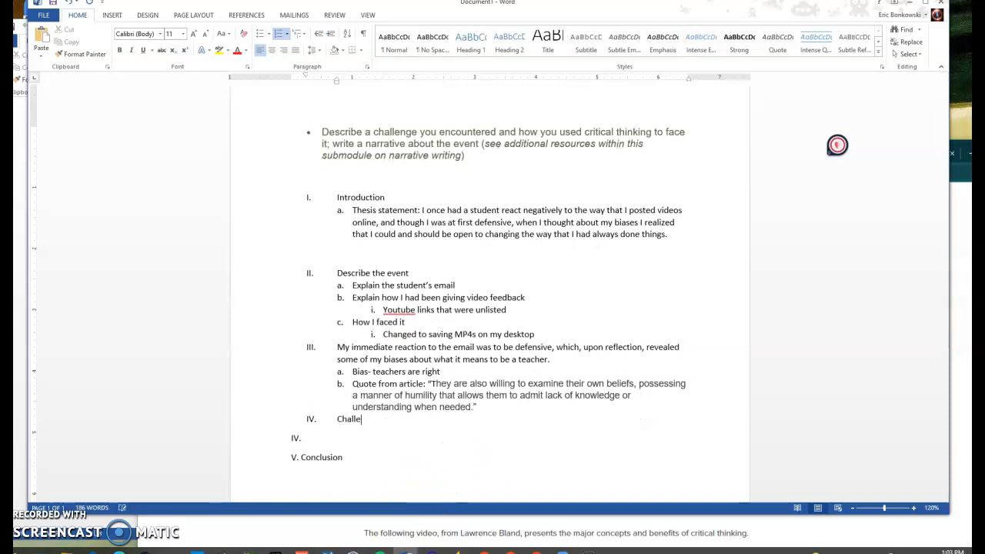
key("BackSpace")
key("BackSpace")
key("BackSpace")
key("BackSpace")
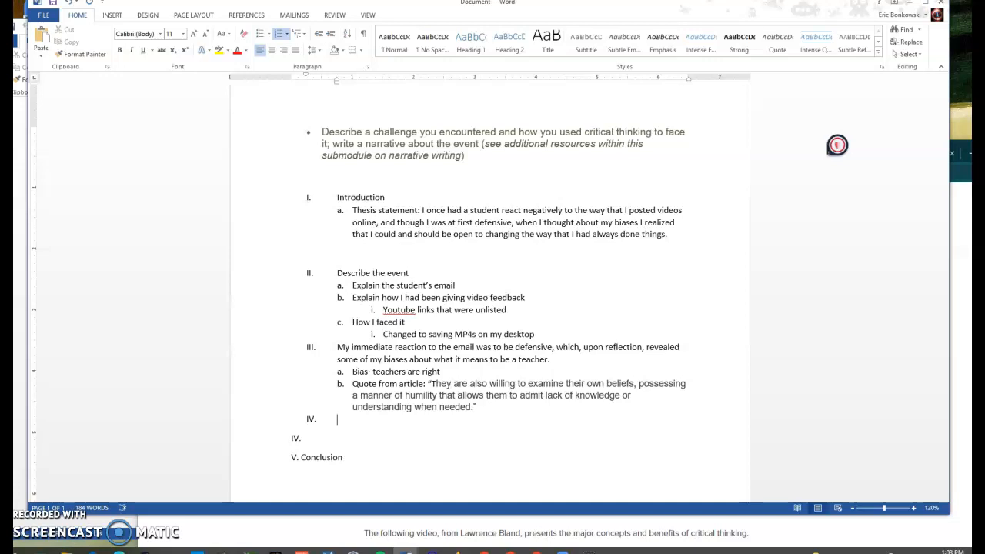
type("In this situation I ha")
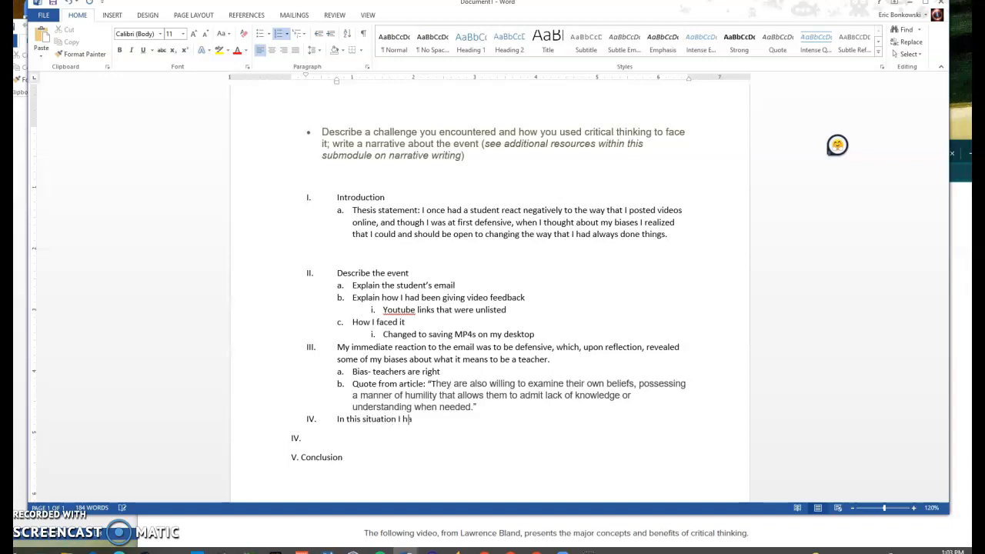
type("d to challenge the a")
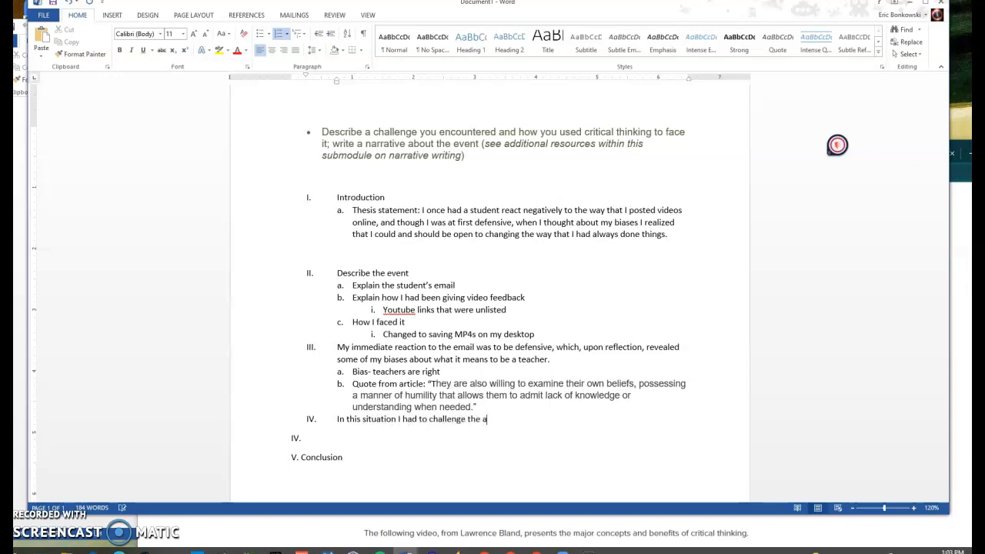
type("ssumption that the way I was ")
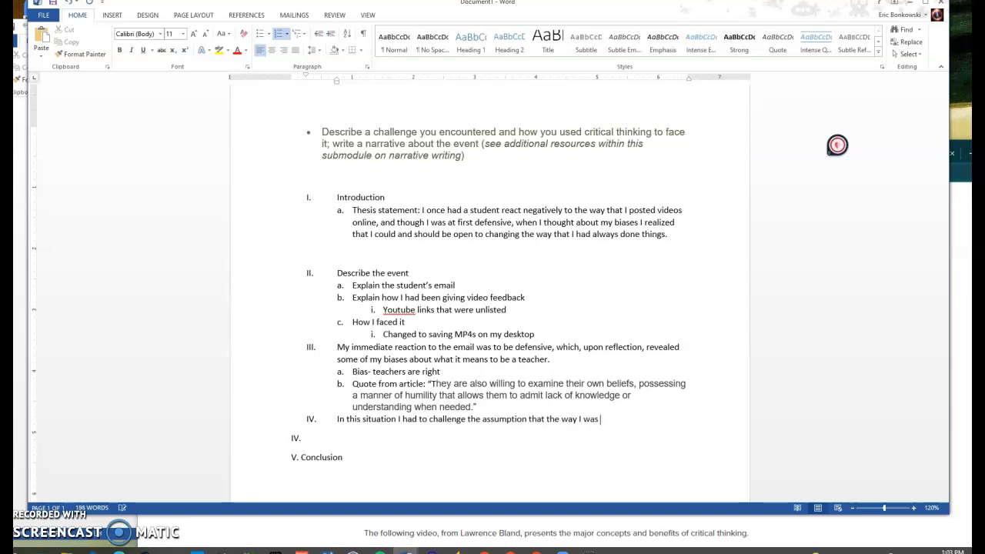
- Complete the section IV sentence with "doing it was right simply because that is the way I was doing it." and add an empty sub-item i
type("doing it was right ")
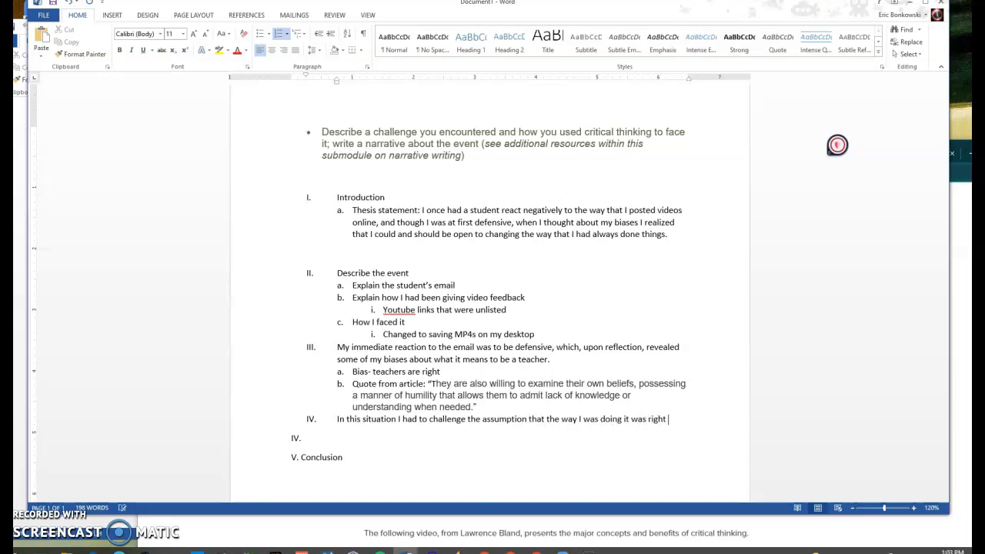
type("simply because that is the way I was doing it.")
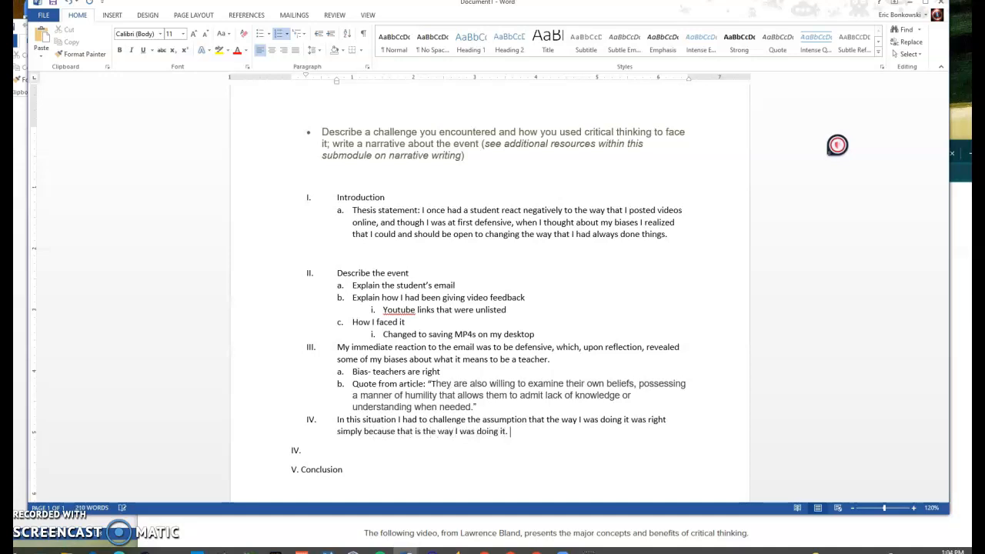
key("Return")
key("Tab")
key("Tab")
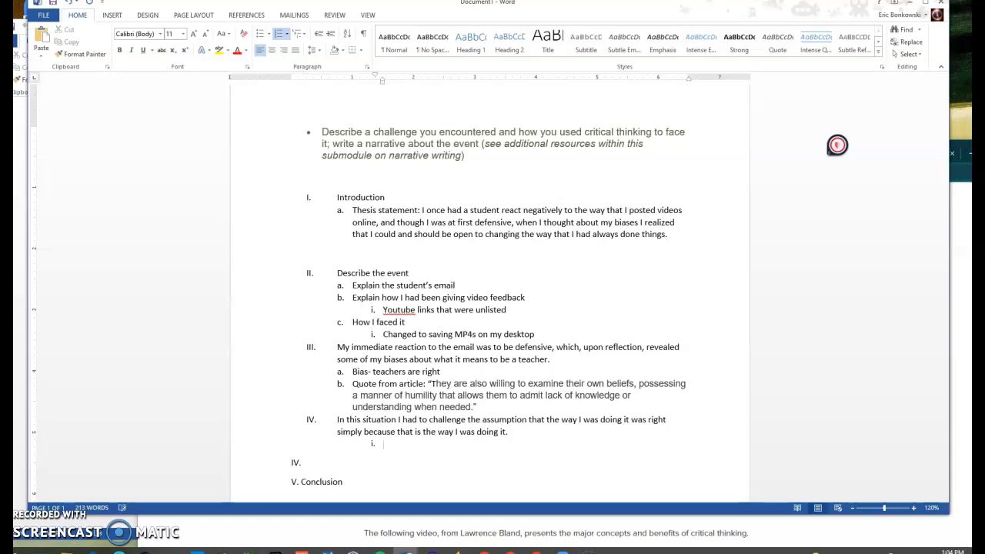
- Delete the leftover "IV." line above the Conclusion and the blank line between sections I and II
left_click(311, 462)
key("BackSpace")
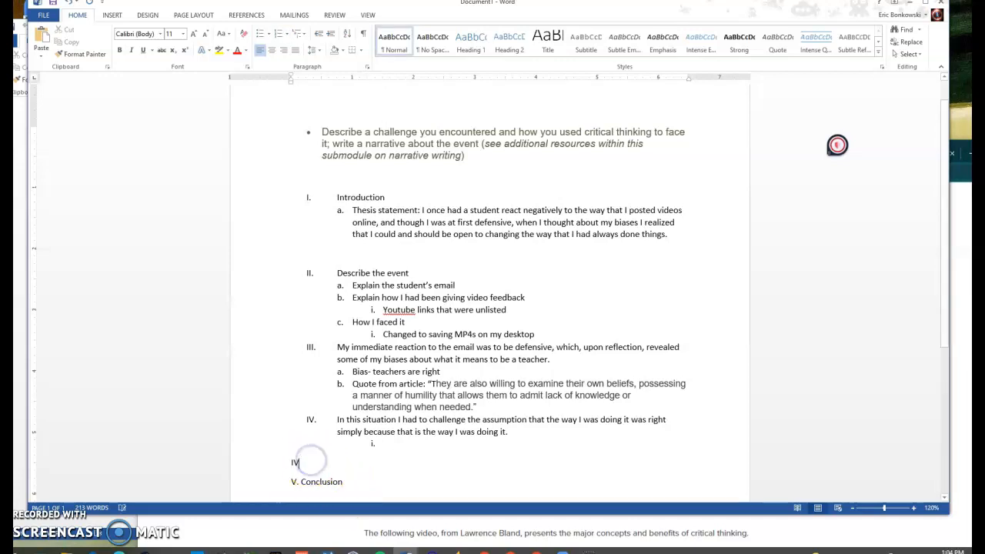
key("BackSpace")
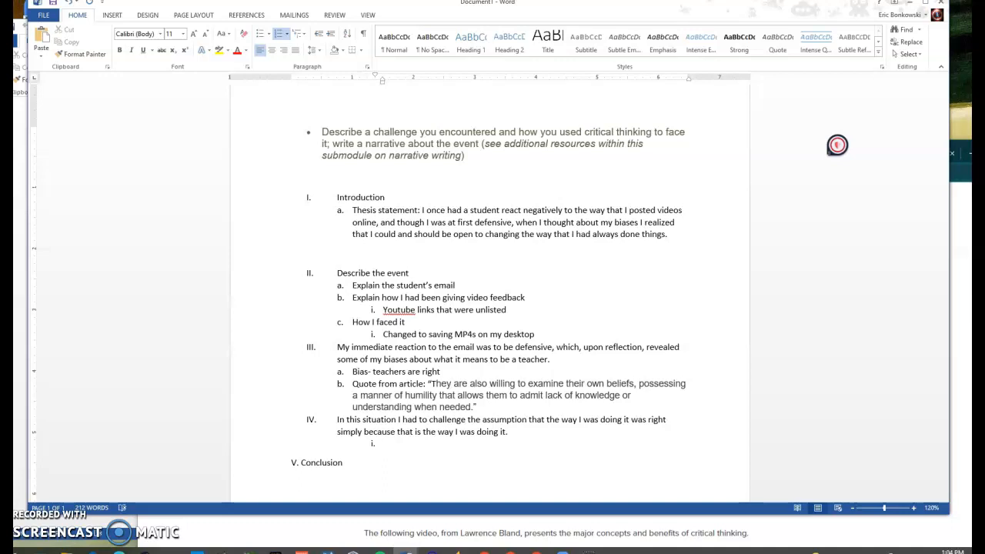
left_click(307, 253)
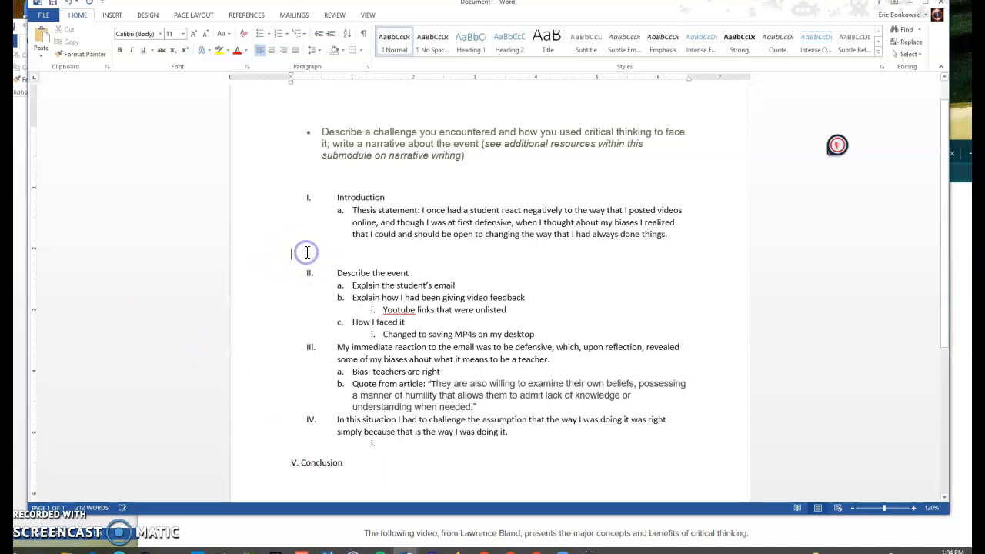
key("BackSpace")
key("BackSpace")
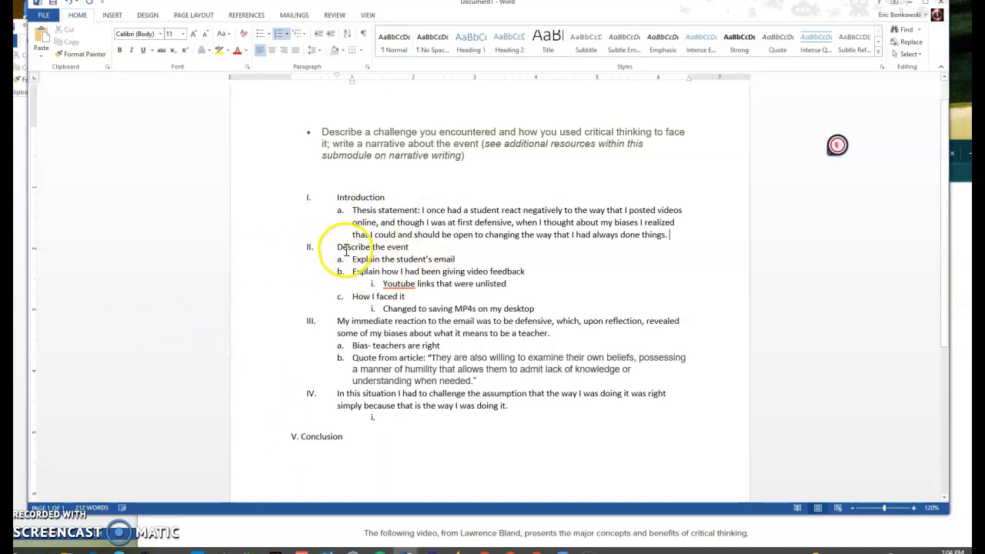